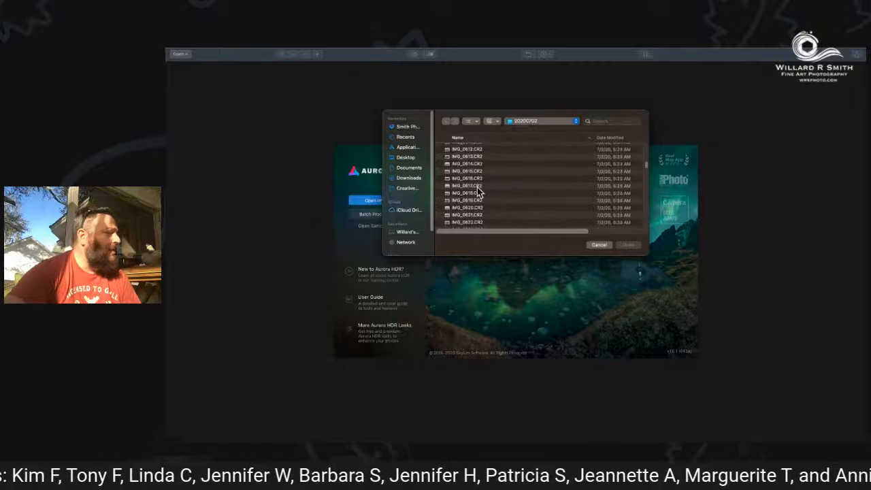
Open the three bracketed photos IMG_0708.CR2, IMG_0709.CR2 and IMG_0710.CR2 from the 20200702 folder.
scroll(478, 191, "down", 14)
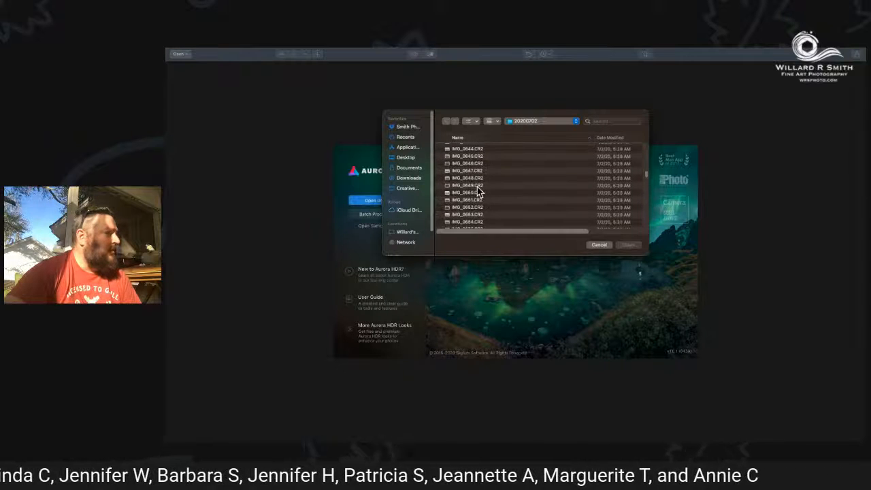
scroll(477, 192, "down", 6)
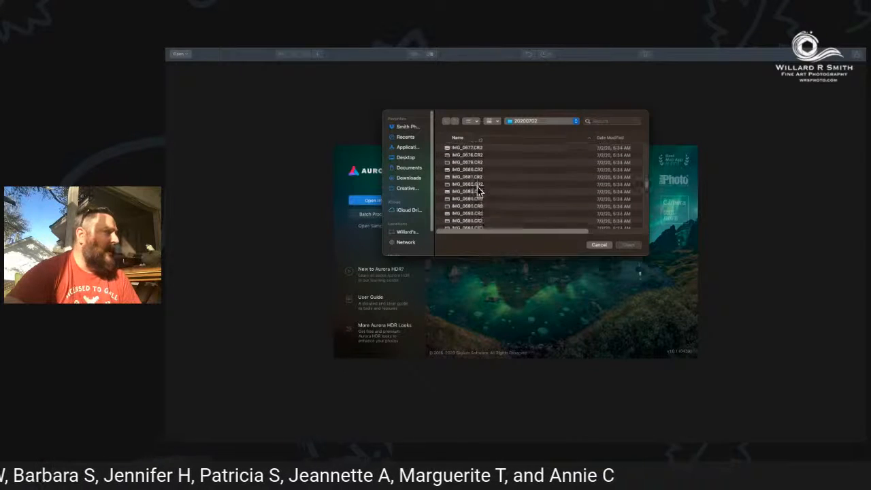
scroll(477, 192, "down", 3)
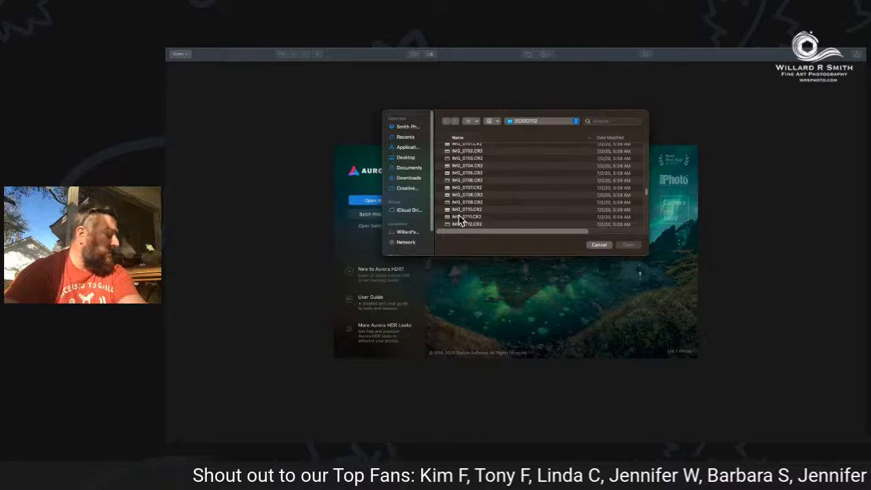
left_click(462, 210)
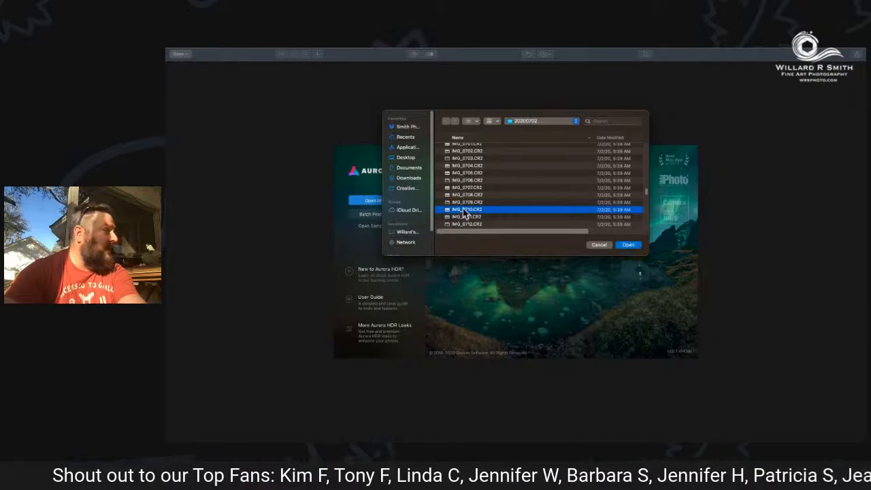
right_click(462, 205)
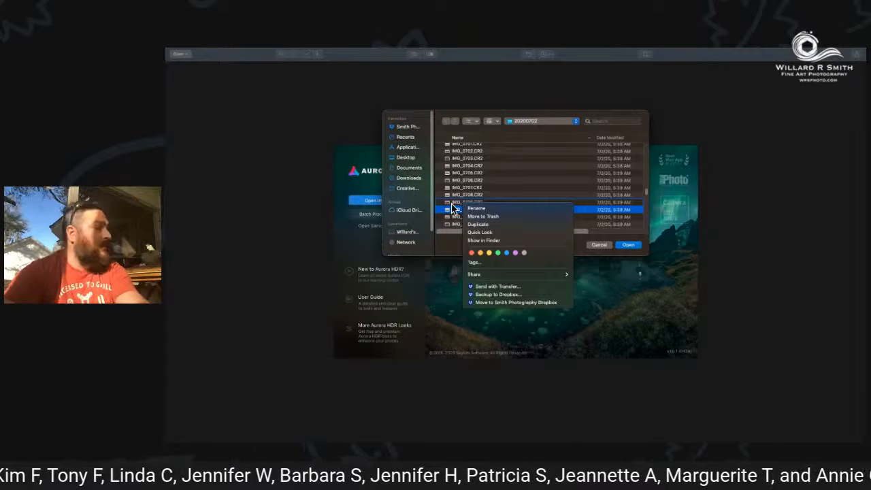
left_click(451, 204)
left_click(454, 202, "shift")
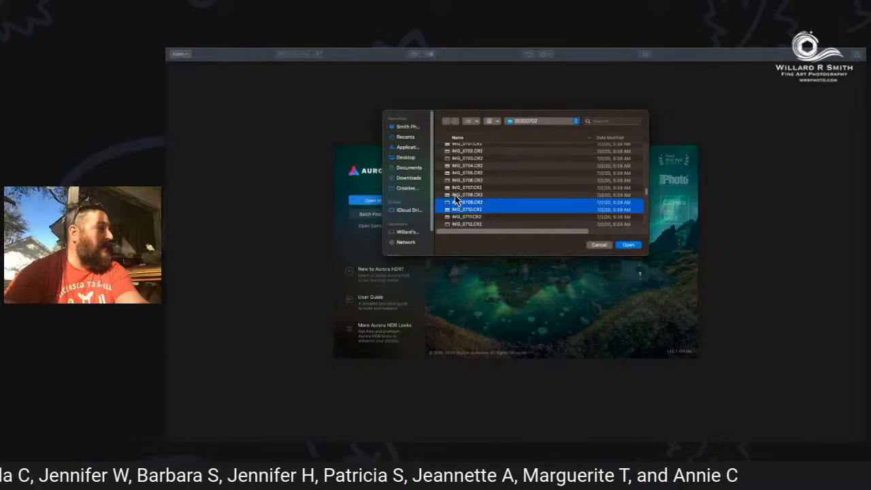
left_click(456, 196, "shift")
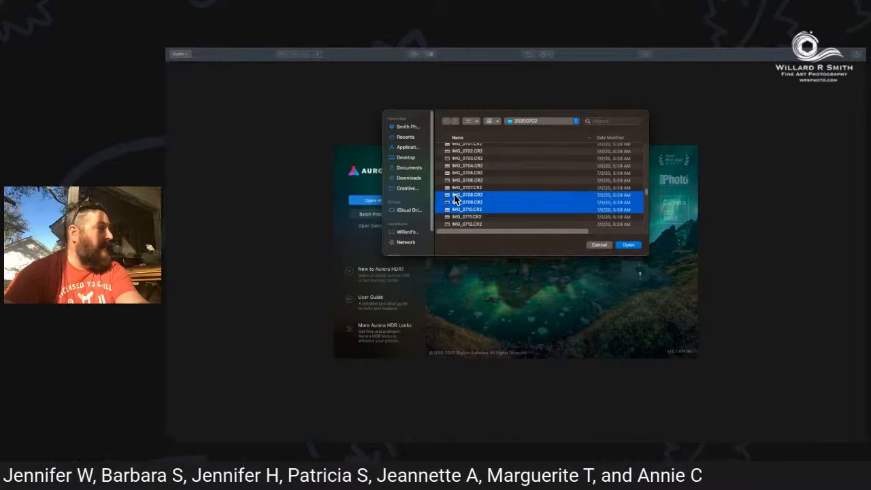
left_click(626, 246)
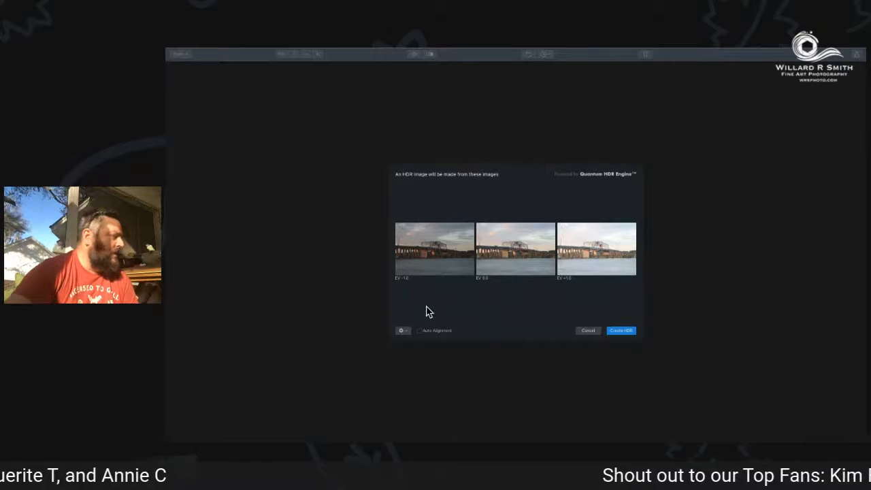
Enable Chromatic Aberration Reduction for the merge and create the HDR image from the three exposures.
left_click(401, 331)
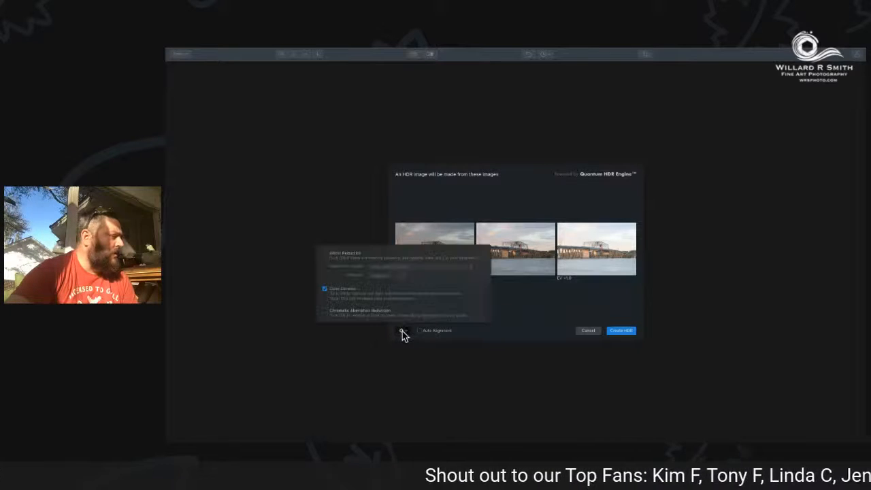
left_click(325, 311)
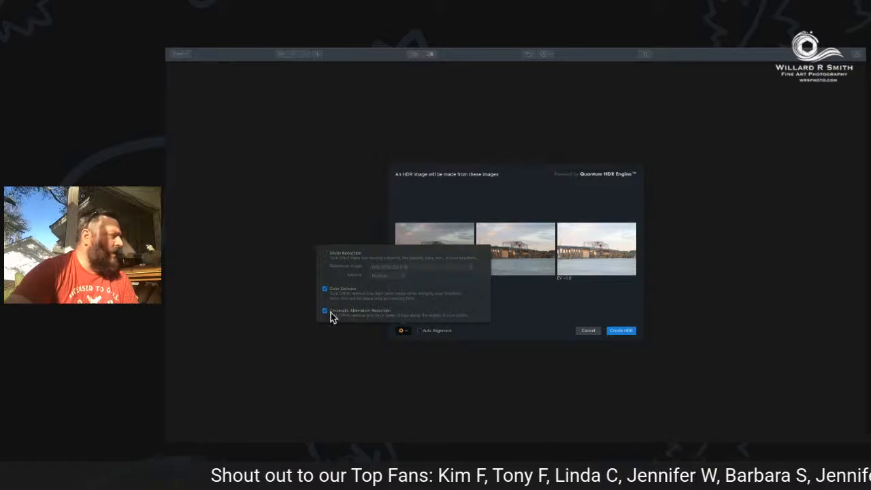
left_click(525, 324)
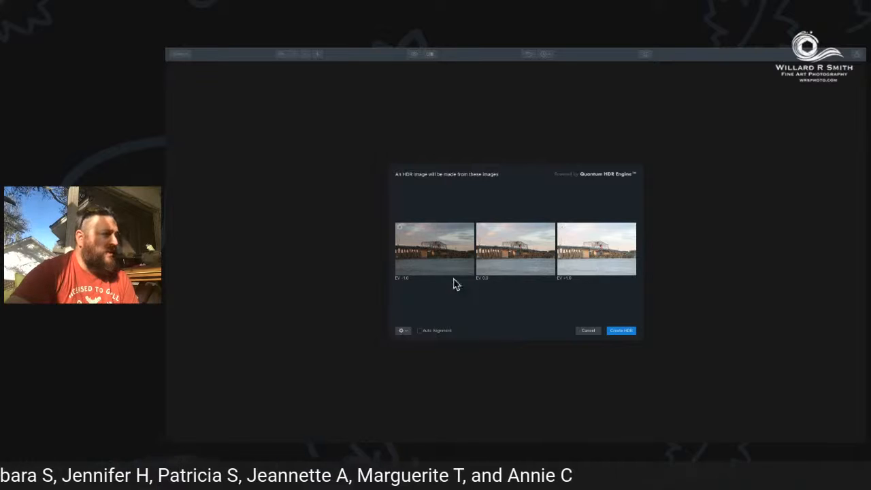
left_click(616, 331)
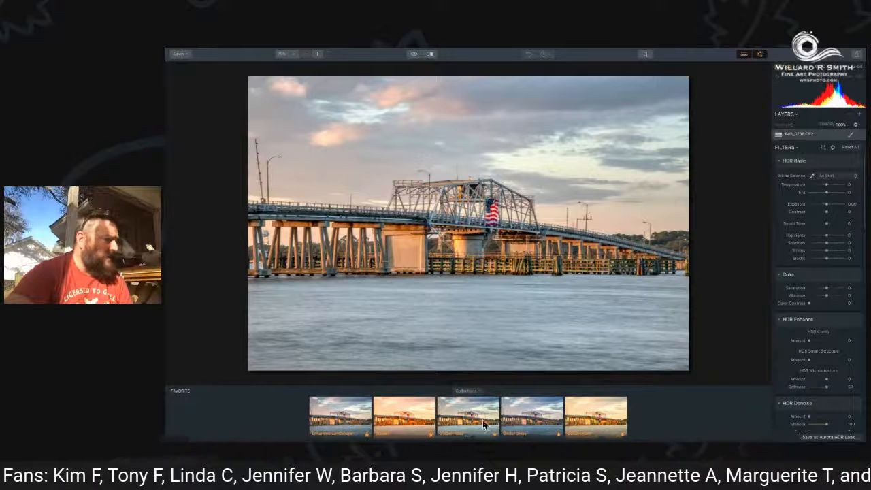
Try the Sunset, Better Skies and other favorite looks on the bridge photo, and settle on Enhanced Landscape.
left_click(398, 418)
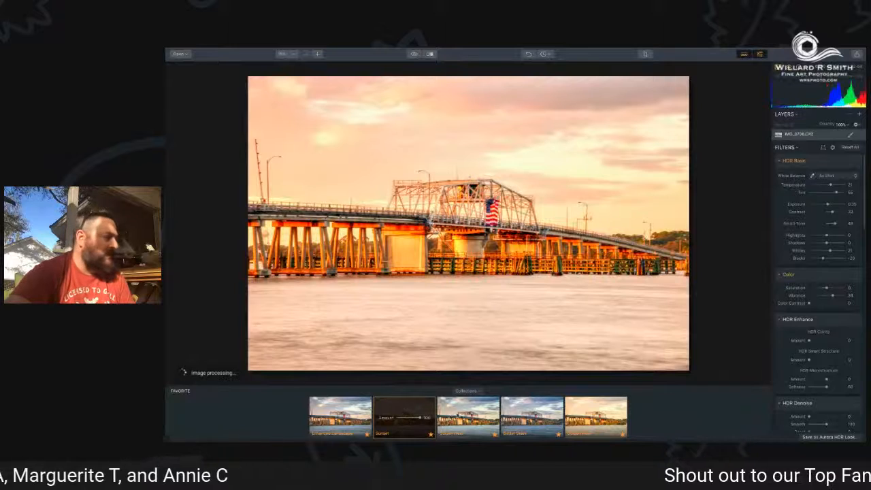
left_click(456, 415)
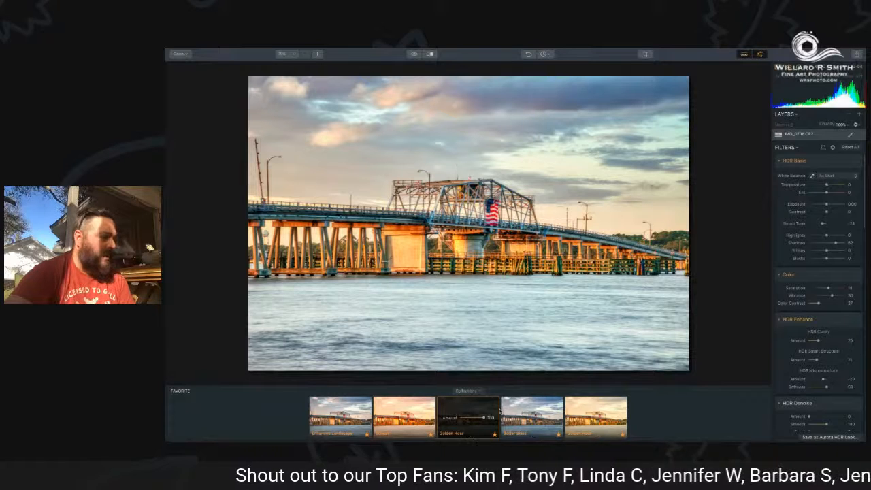
left_click(526, 415)
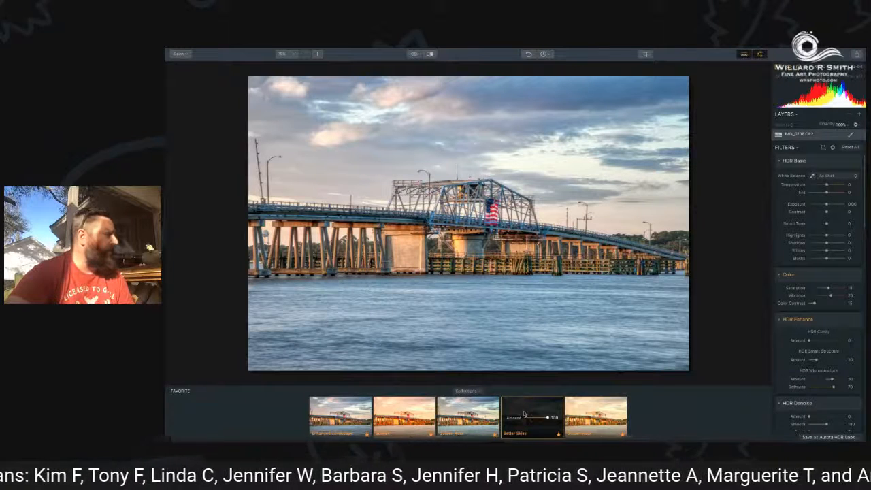
left_click(585, 416)
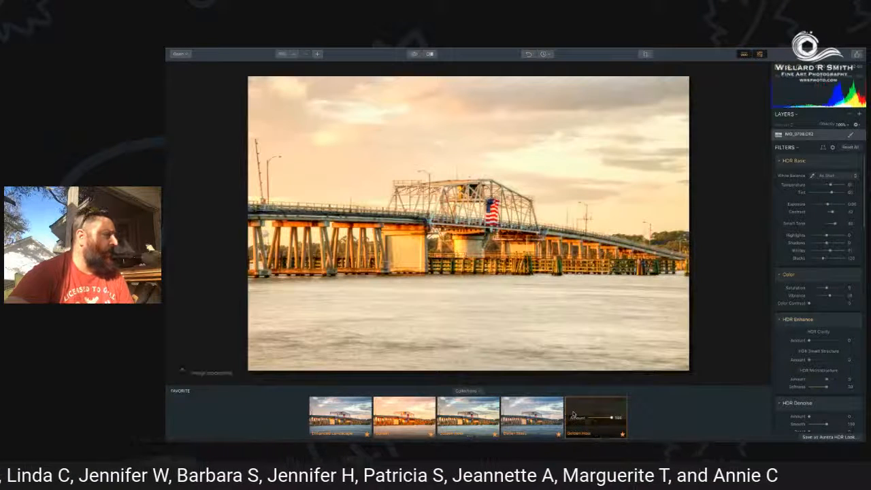
left_click(345, 409)
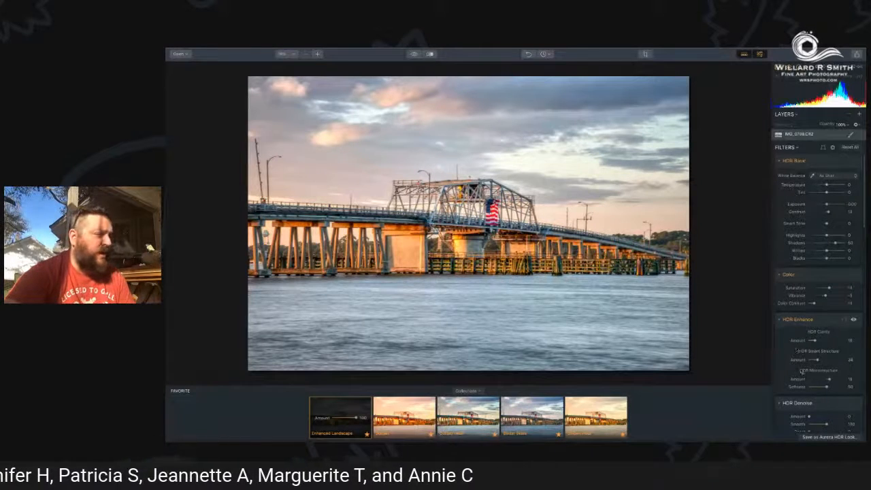
Examine the filter settings of the applied look, from HDR Basic down to Vignette.
scroll(798, 361, "down", 2)
scroll(795, 359, "down", 10)
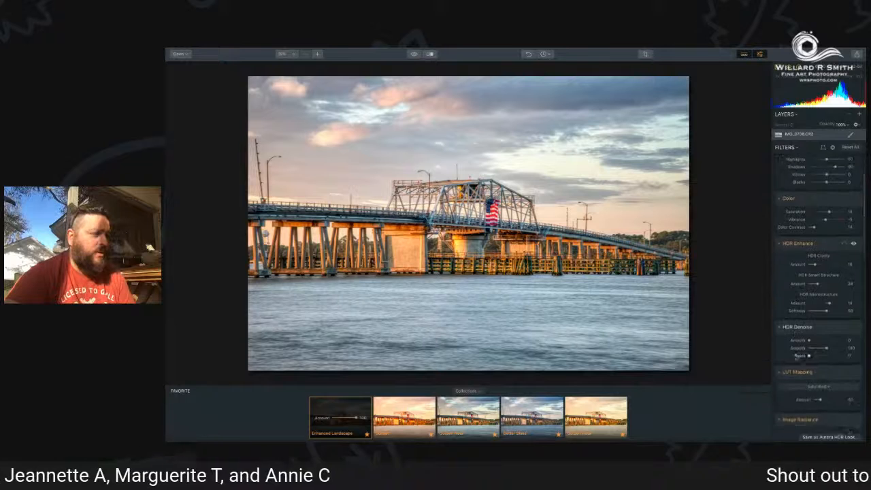
scroll(793, 358, "down", 11)
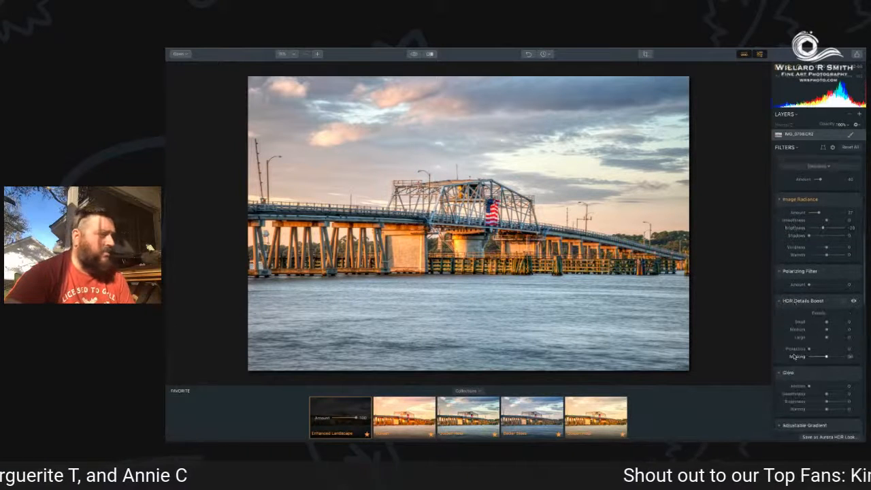
scroll(793, 355, "down", 7)
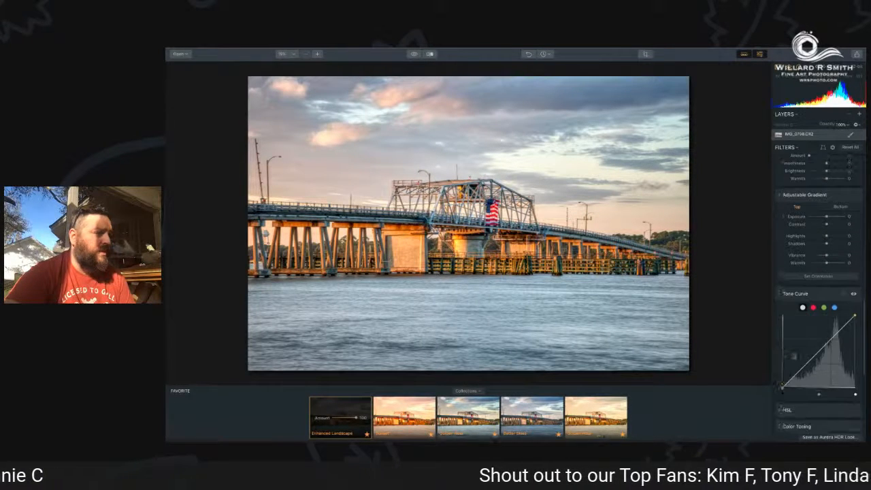
scroll(793, 357, "down", 7)
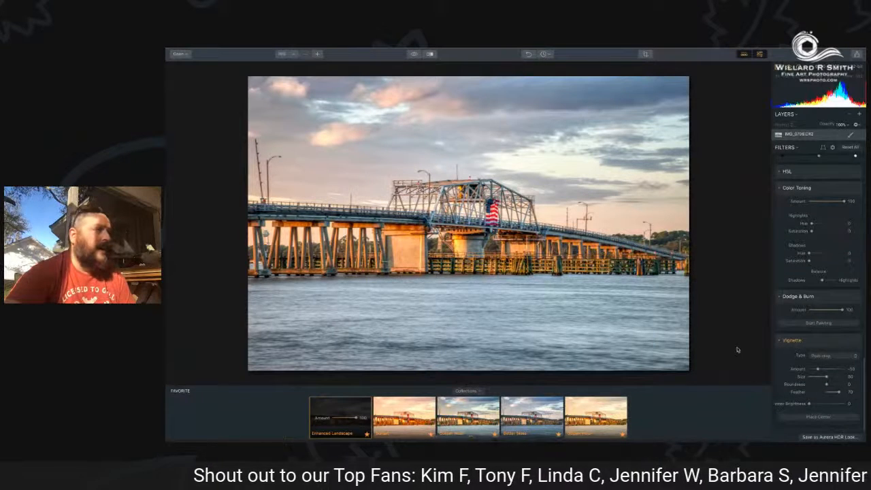
scroll(776, 346, "up", 5)
scroll(777, 345, "up", 12)
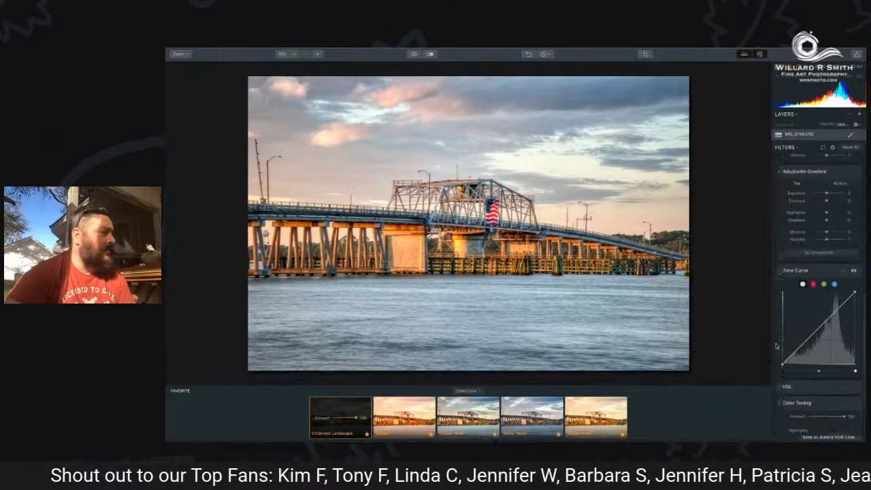
scroll(775, 345, "up", 12)
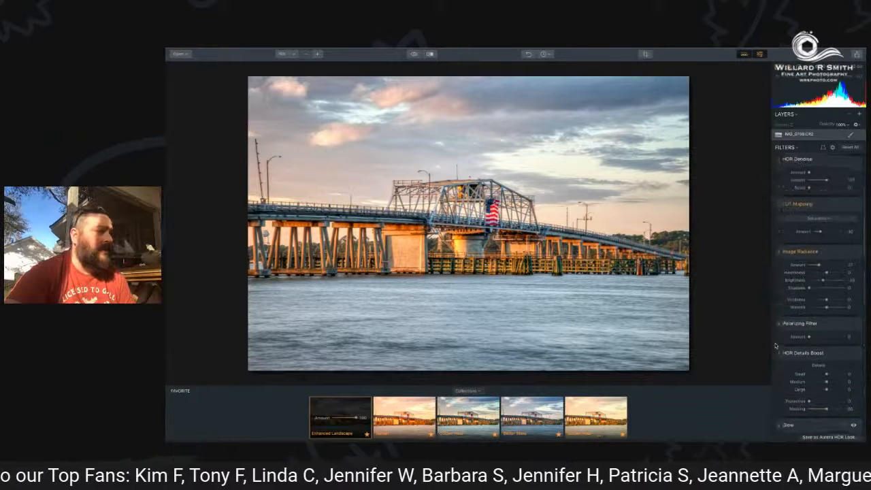
scroll(774, 346, "up", 1)
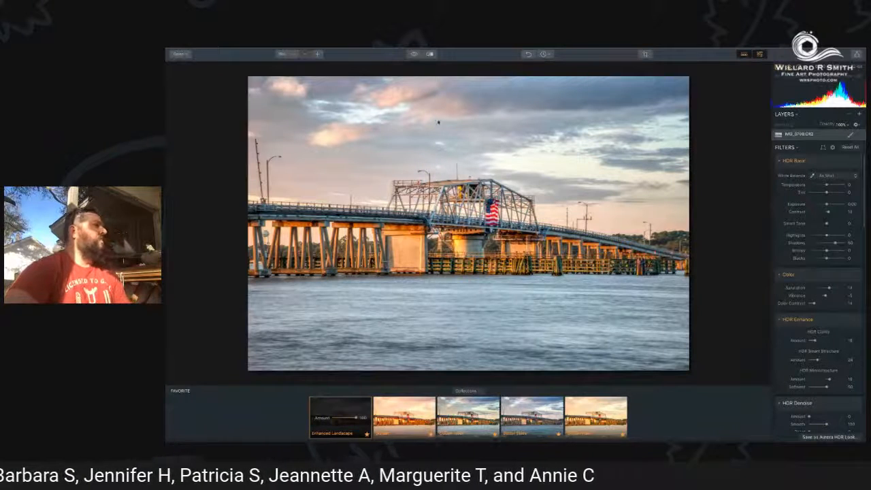
Export the HDR photo as IMG_0708.jpeg in JPEG format at original size with the sRGB color space.
mouse_move(242, 51)
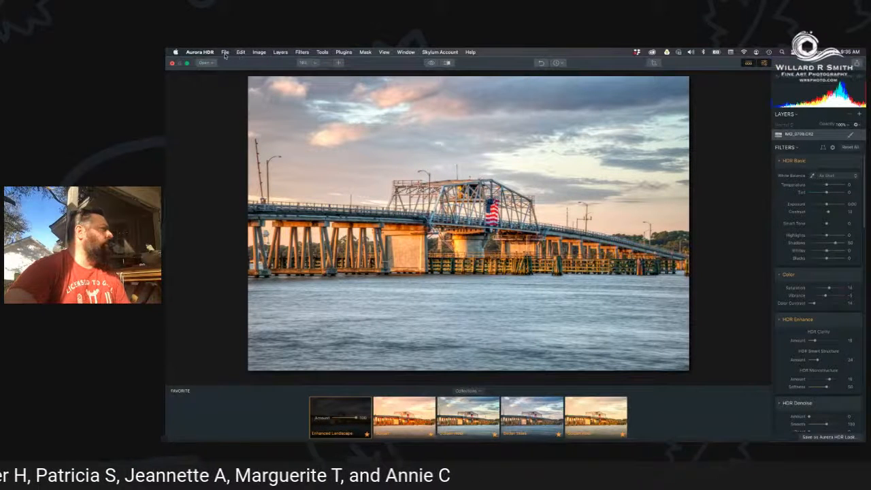
left_click(225, 52)
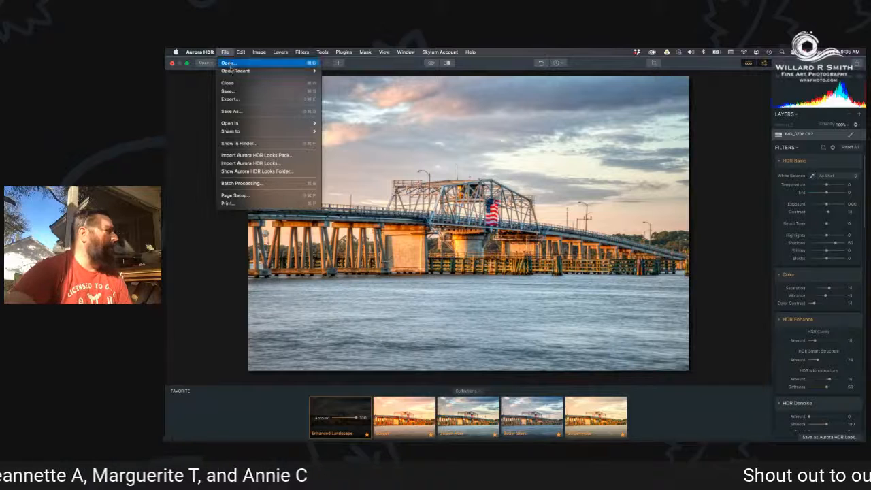
left_click(238, 100)
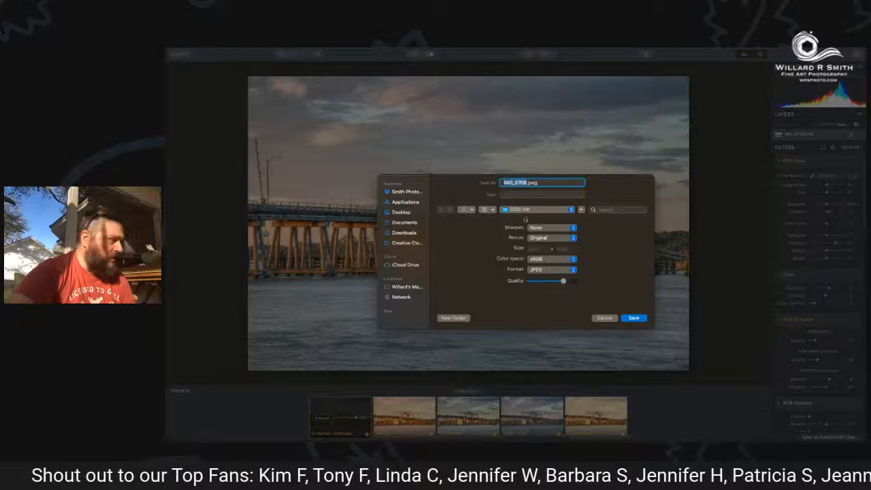
left_click(532, 288)
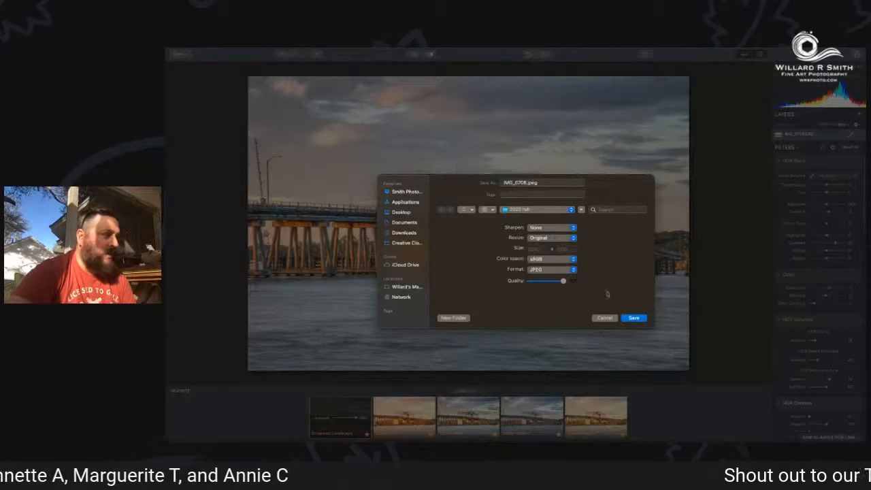
left_click(635, 321)
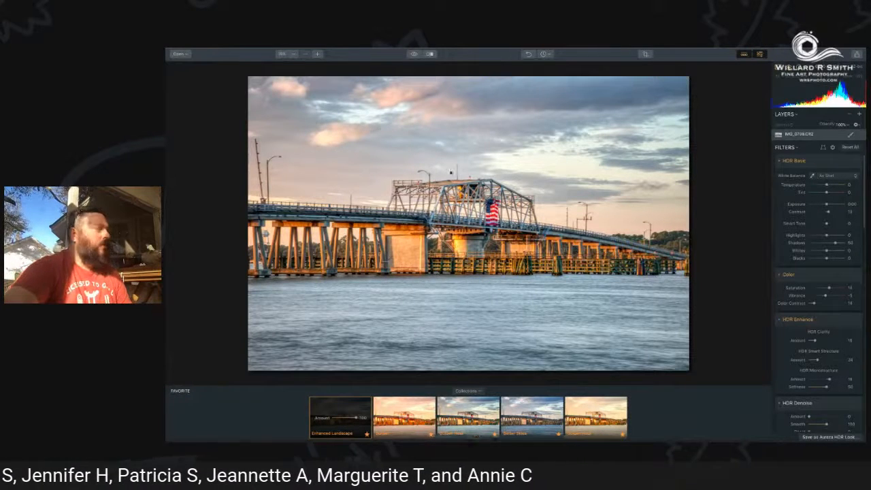
Close the bridge photo's document without saving its changes.
mouse_move(256, 49)
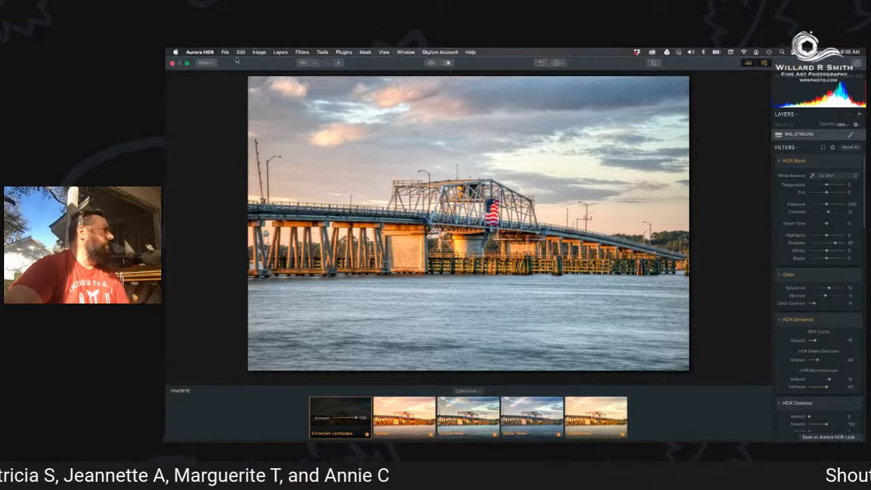
left_click(224, 52)
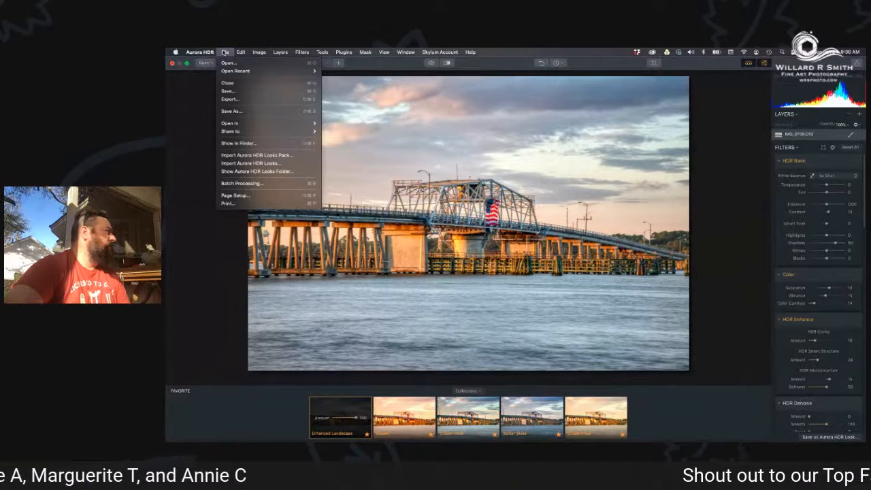
left_click(237, 83)
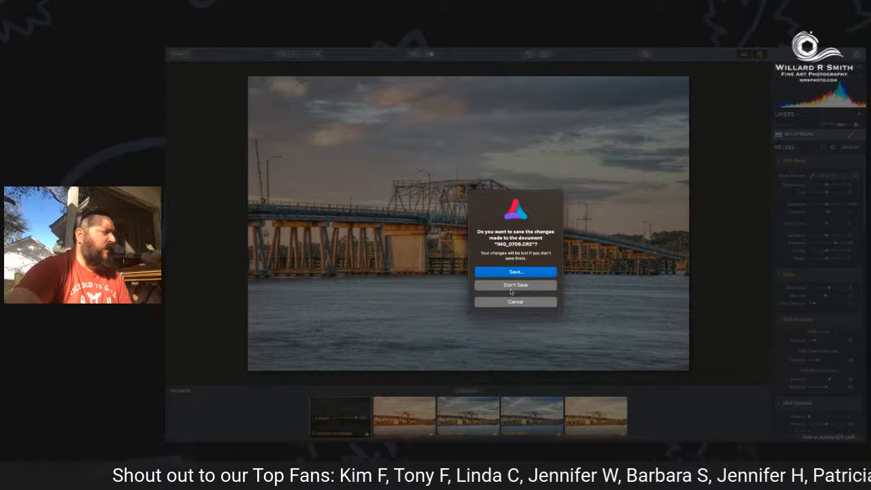
left_click(510, 291)
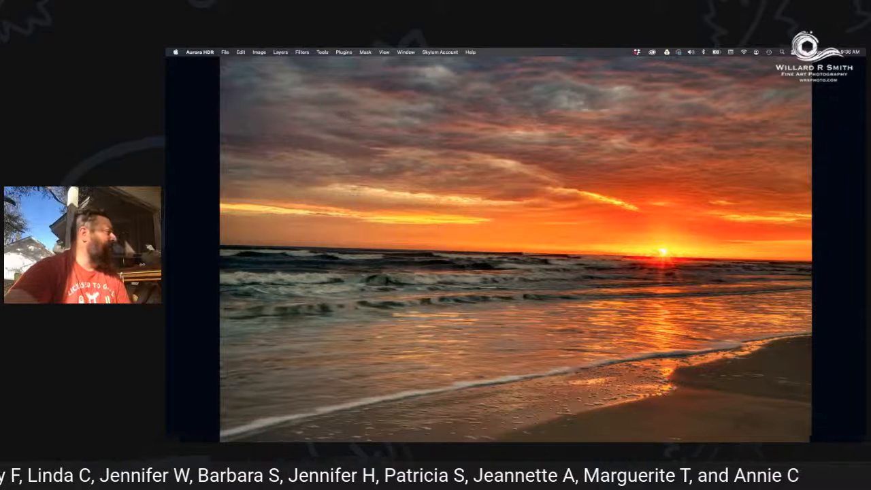
Start opening photos and browse from the 20200702 folder up to 2020 and into the 20200602 folder.
left_click(226, 52)
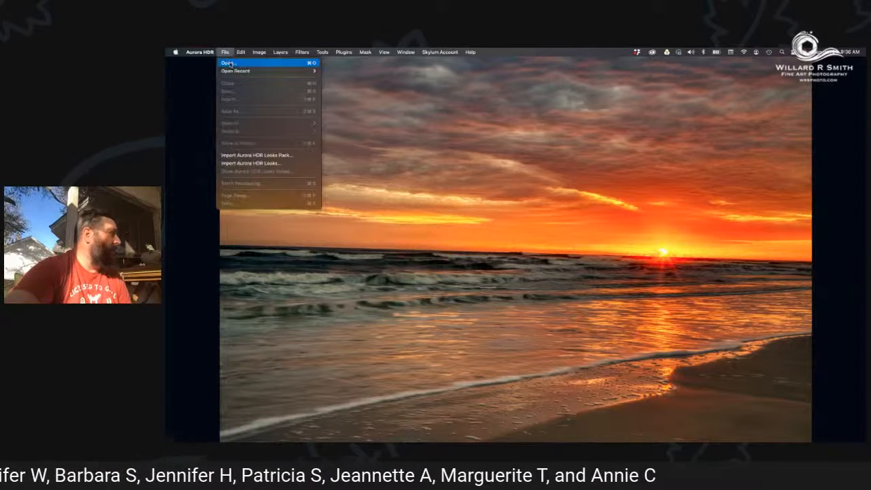
left_click(230, 63)
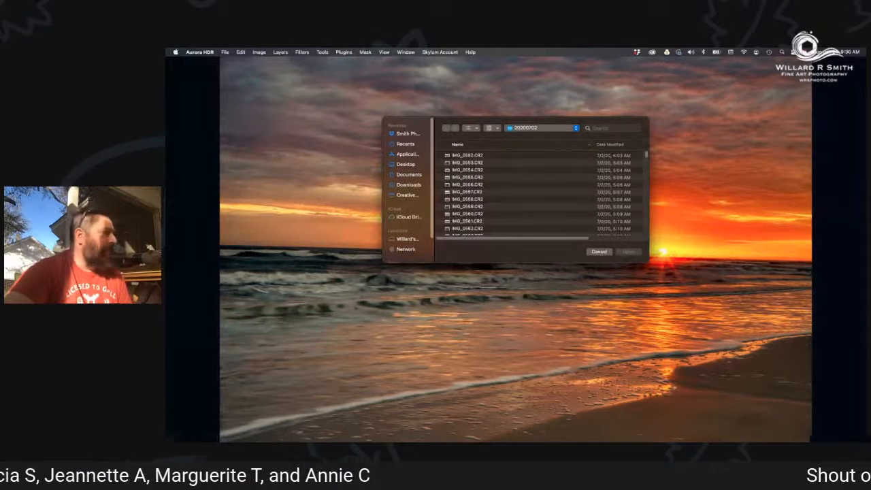
left_click(533, 133)
left_click(532, 137)
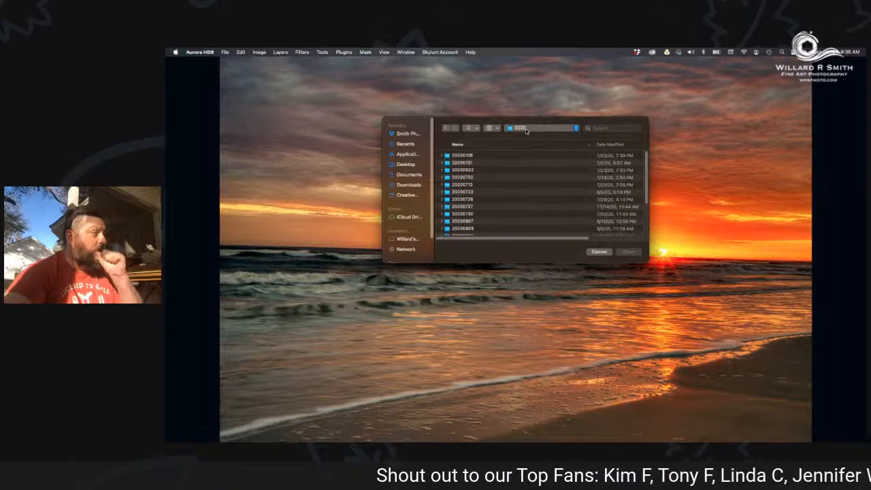
left_click(472, 170)
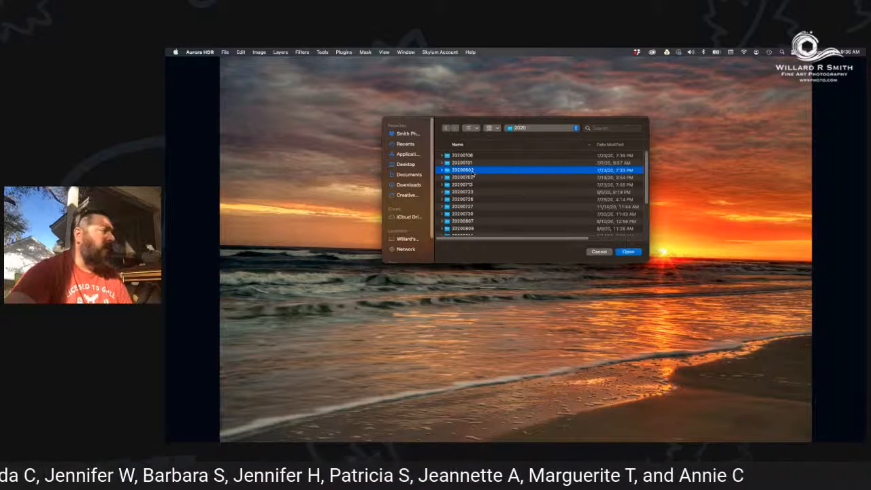
left_click(628, 253)
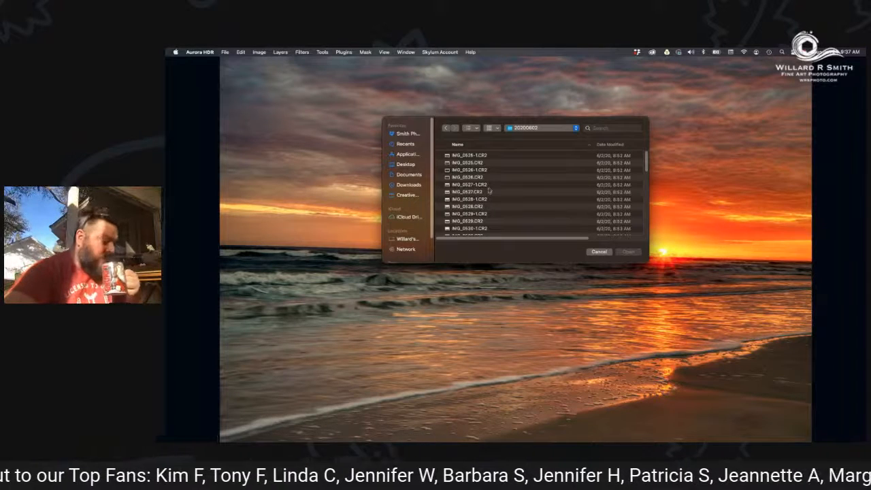
Select the bracketed RAW photos IMG_0541-1.CR2, IMG_0542-1.CR2 and IMG_0545-1.CR2 together and open them for HDR merging.
scroll(481, 197, "down", 5)
scroll(481, 201, "down", 5)
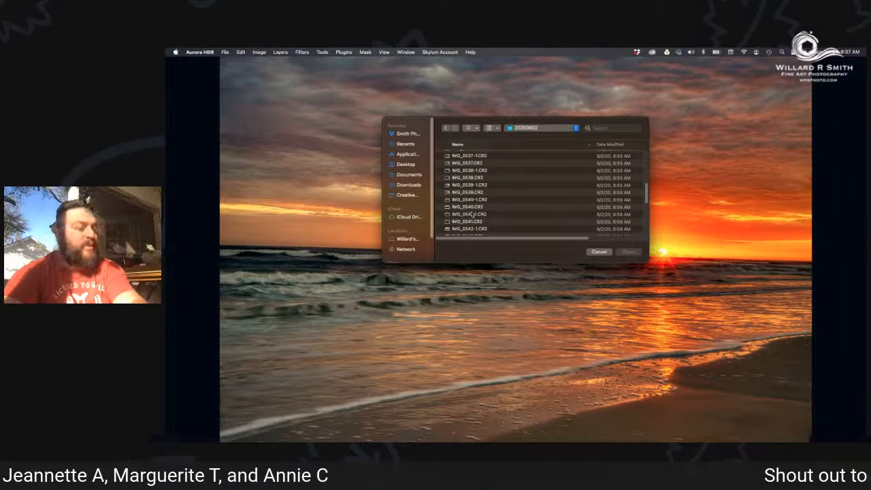
left_click(471, 215)
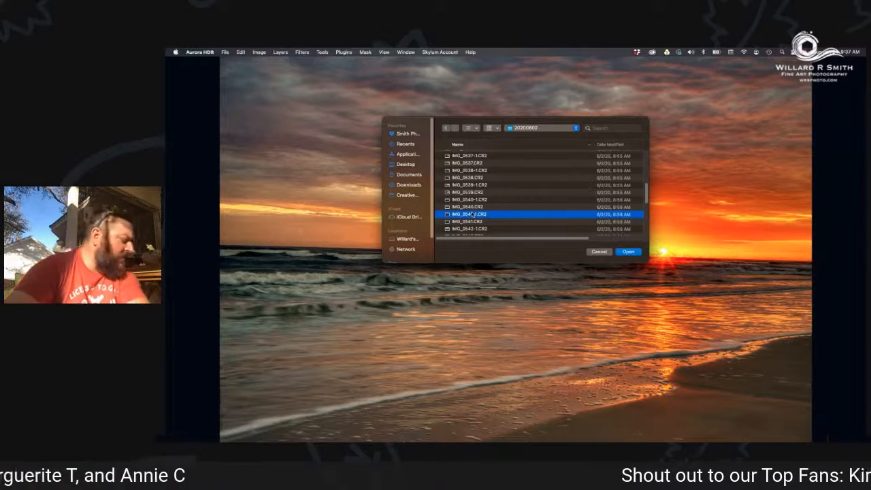
scroll(471, 214, "down", 1)
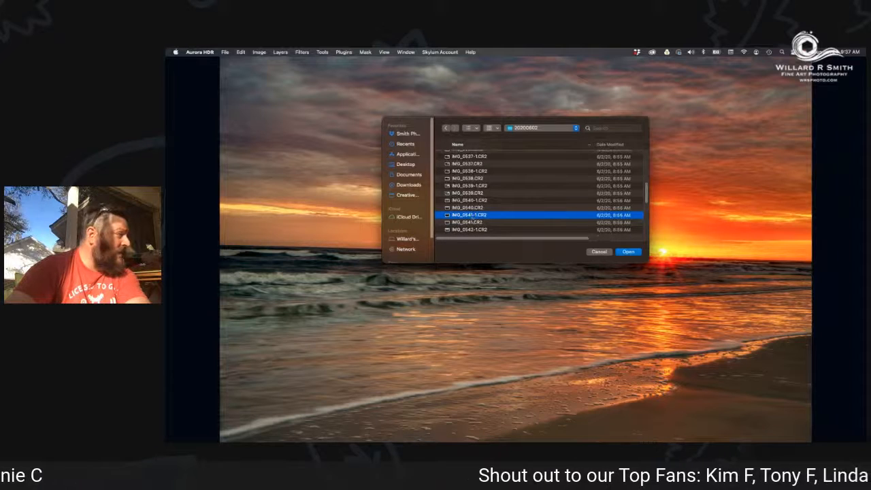
scroll(472, 221, "down", 3)
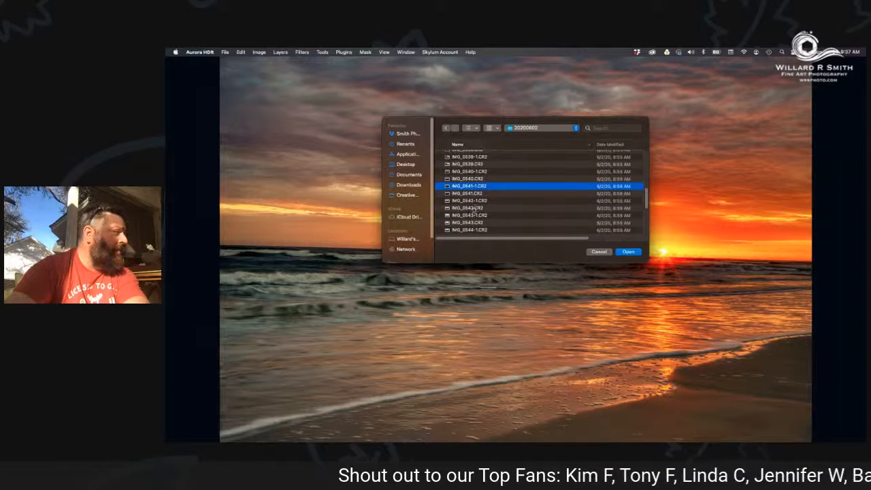
left_click(475, 201, "super")
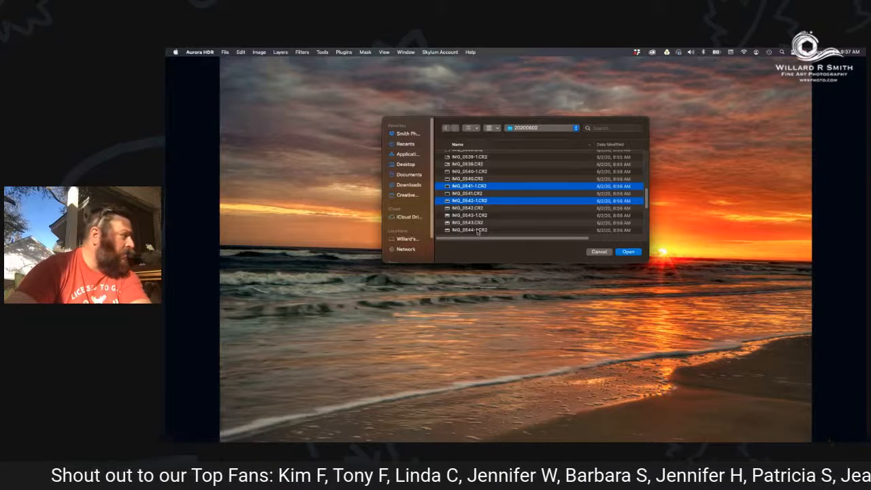
scroll(477, 224, "down", 3)
scroll(478, 227, "down", 3)
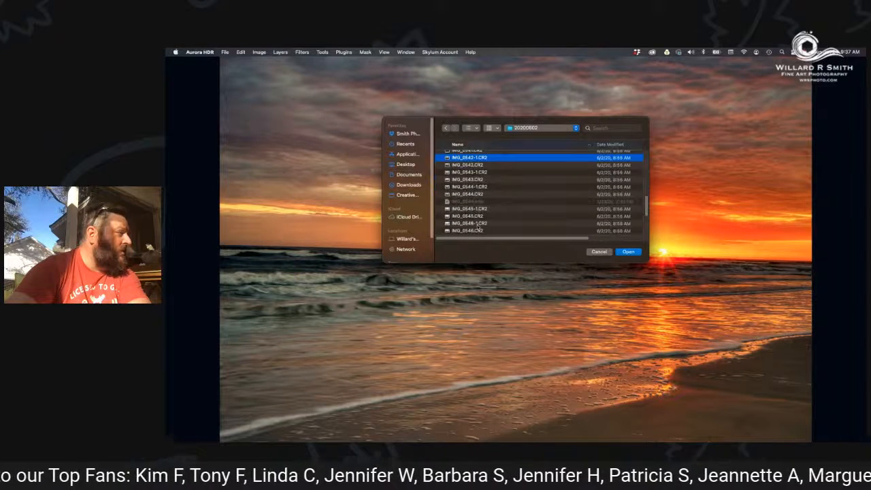
left_click(478, 208, "super")
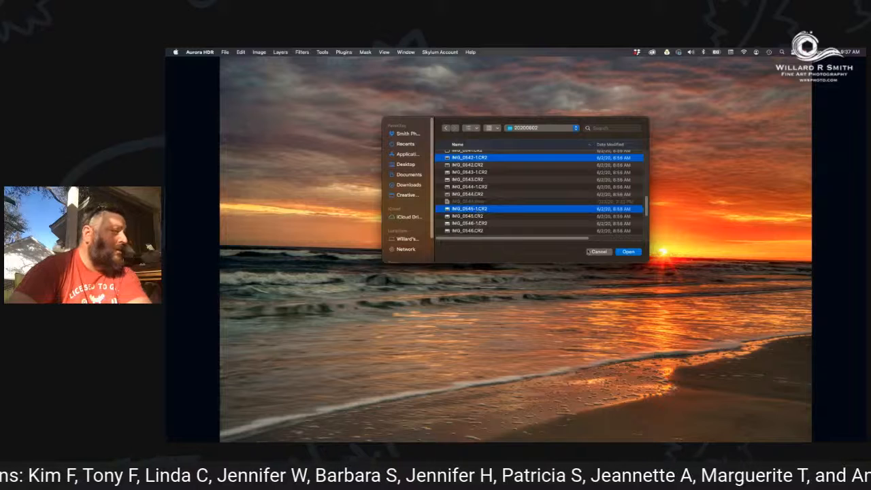
left_click(628, 252)
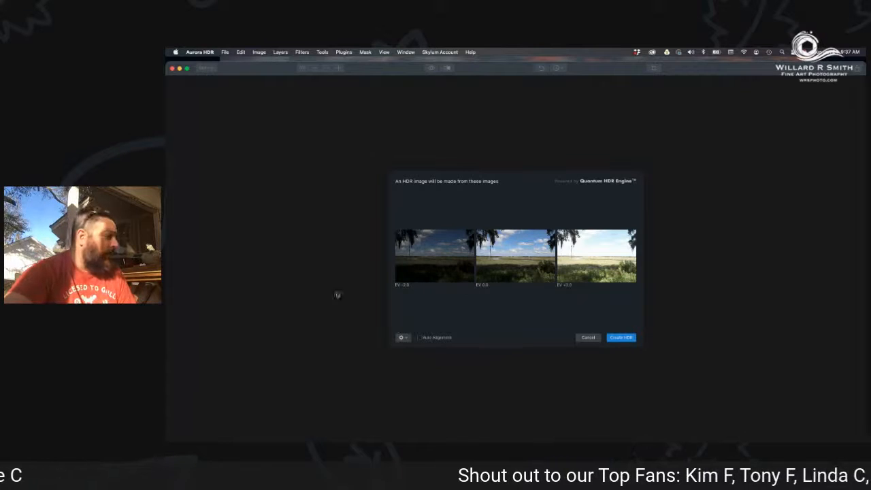
Enable Chromatic Aberration Reduction in the merge options and create the HDR image from the three marsh exposures.
left_click(400, 338)
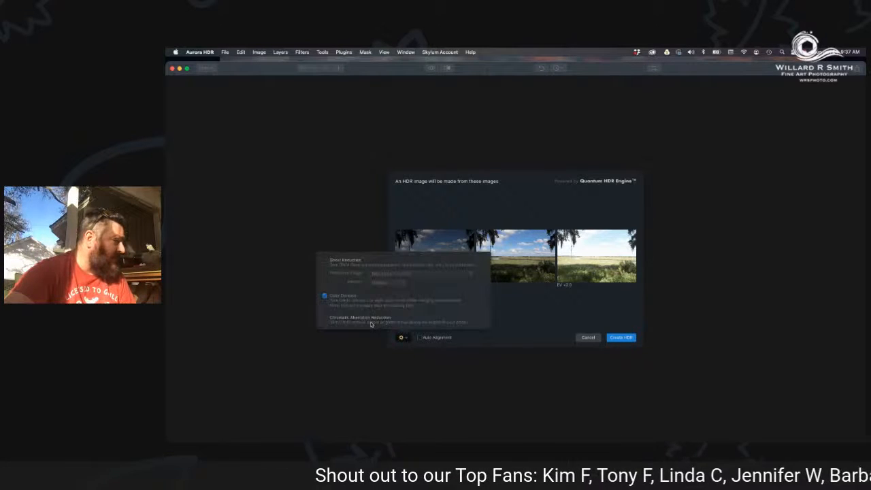
left_click(324, 317)
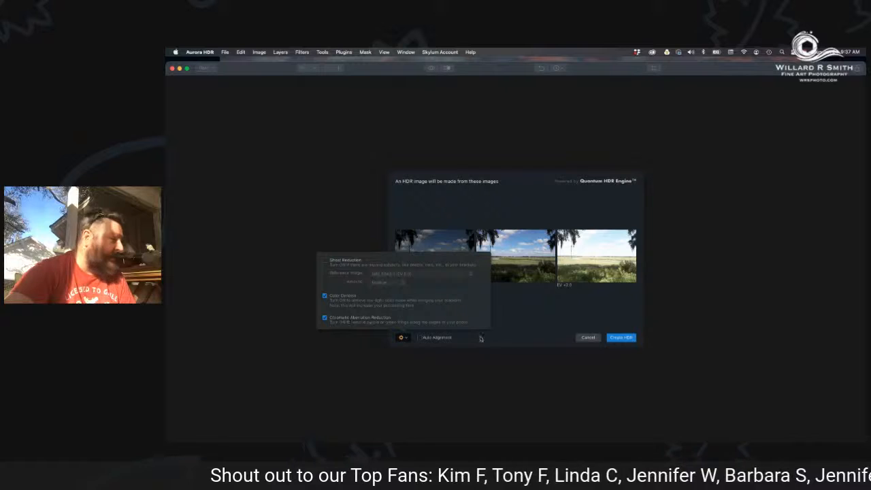
left_click(519, 322)
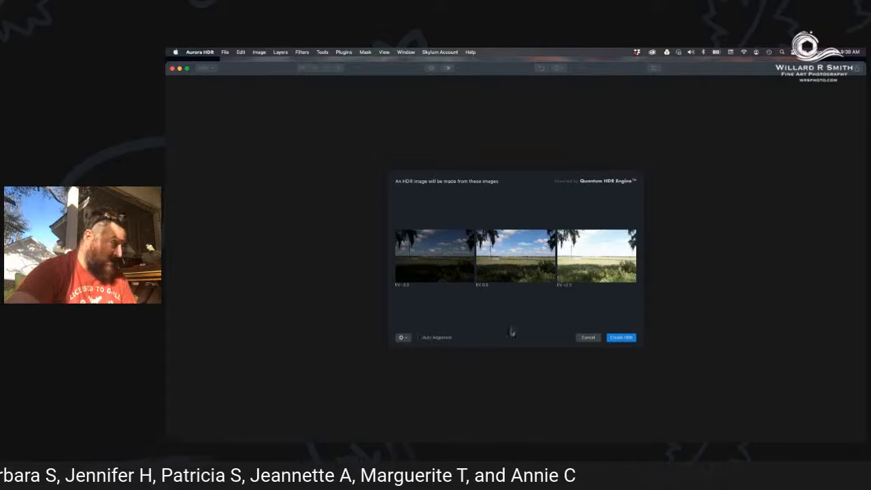
left_click(622, 337)
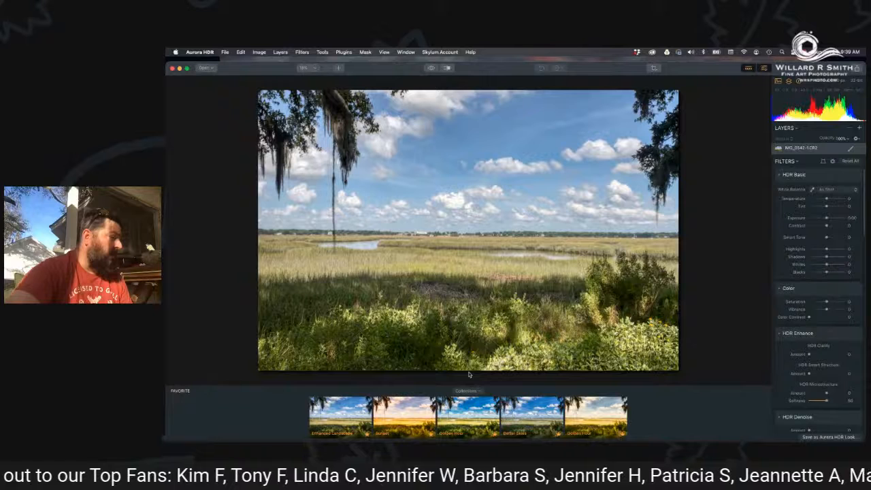
Compare the Enhanced Landscape and Better Skies looks on the marsh photo, and settle on Enhanced Landscape.
left_click(345, 412)
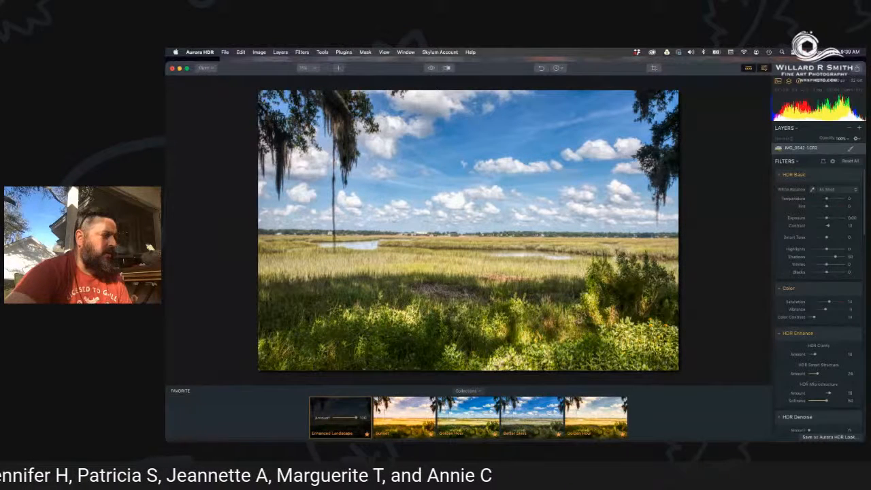
left_click(522, 408)
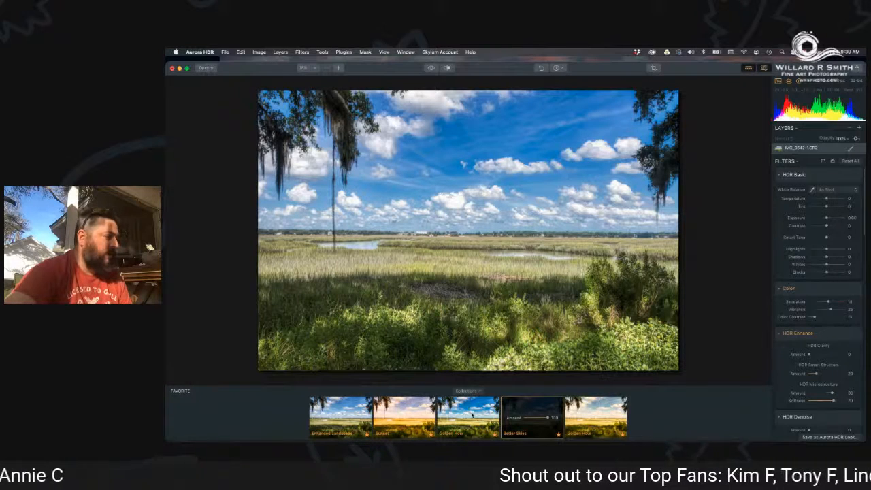
left_click(351, 412)
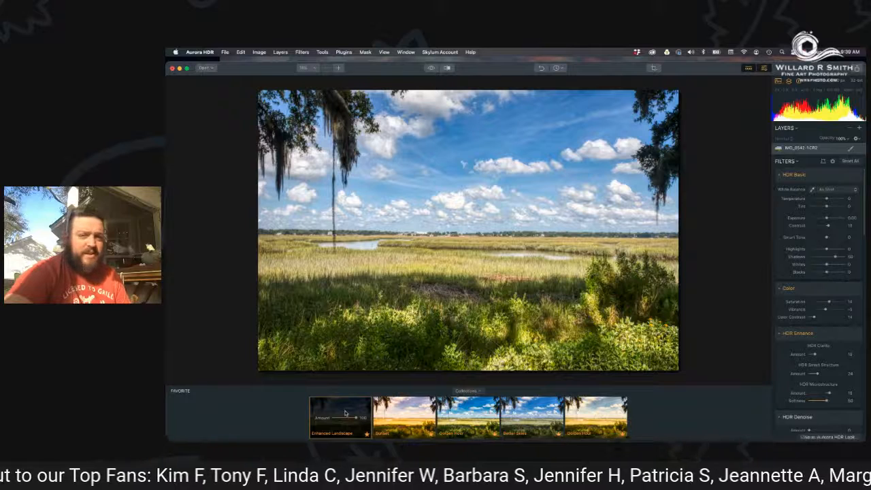
left_click(522, 410)
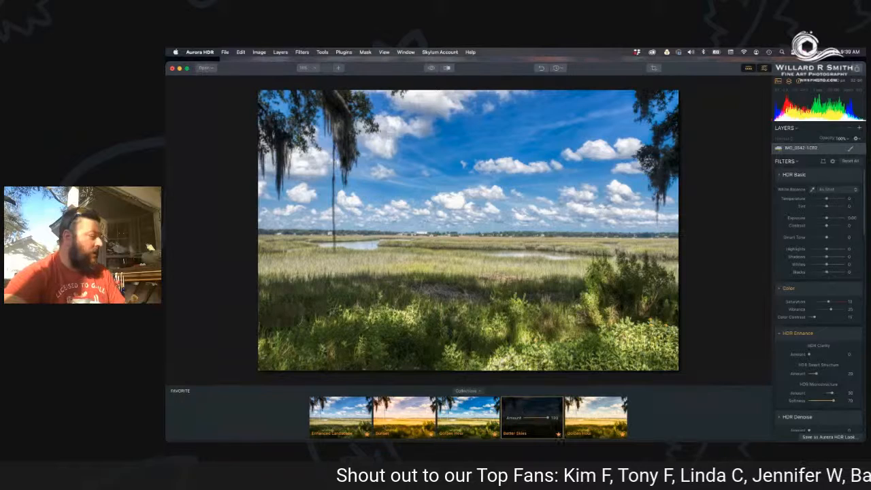
left_click(344, 410)
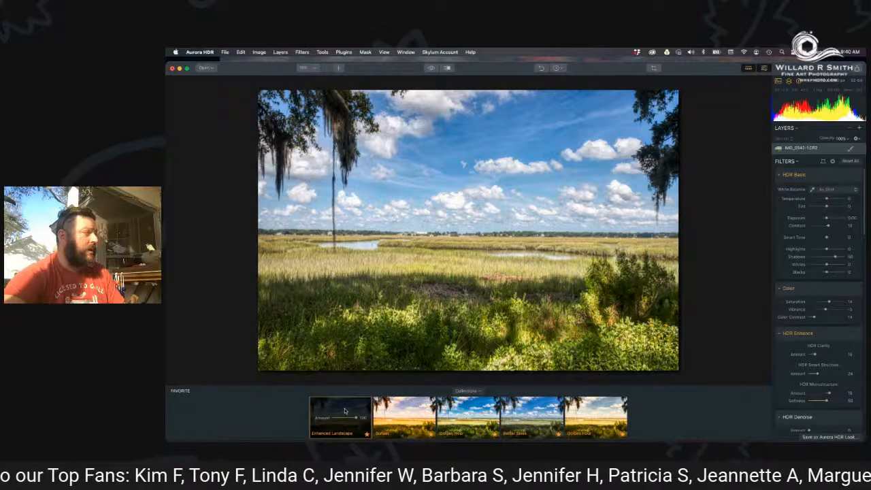
left_click(527, 411)
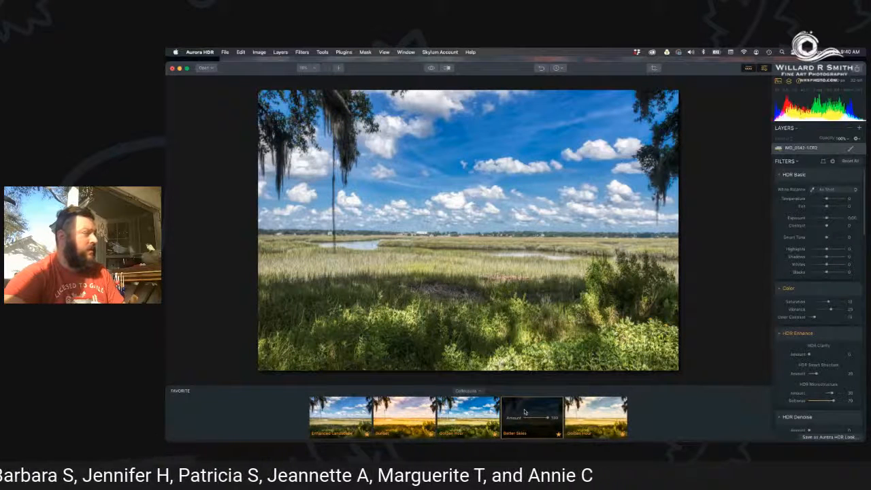
left_click(332, 423)
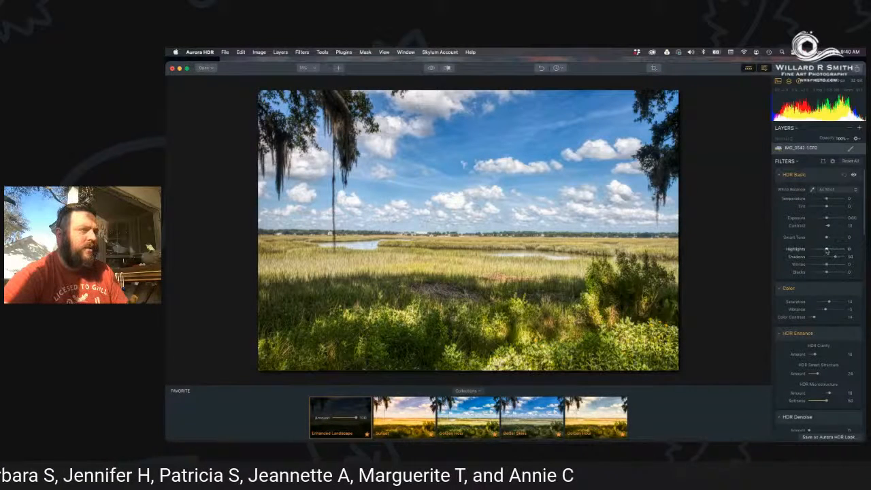
Try lower Highlights, Whites and Blacks with a higher Color Contrast, and reapply the Enhanced Landscape look.
left_click_drag(827, 250, 821, 273)
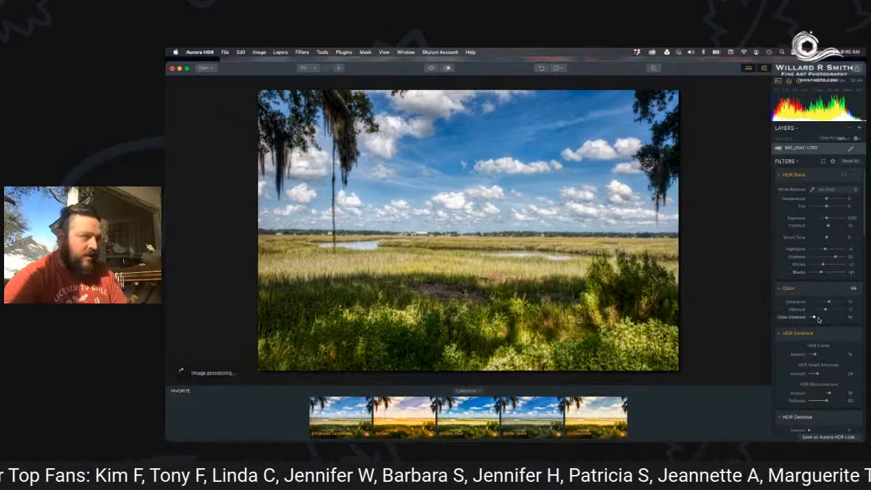
mouse_move(815, 319)
left_mouse_down()
mouse_move(838, 320)
mouse_move(821, 320)
left_mouse_up()
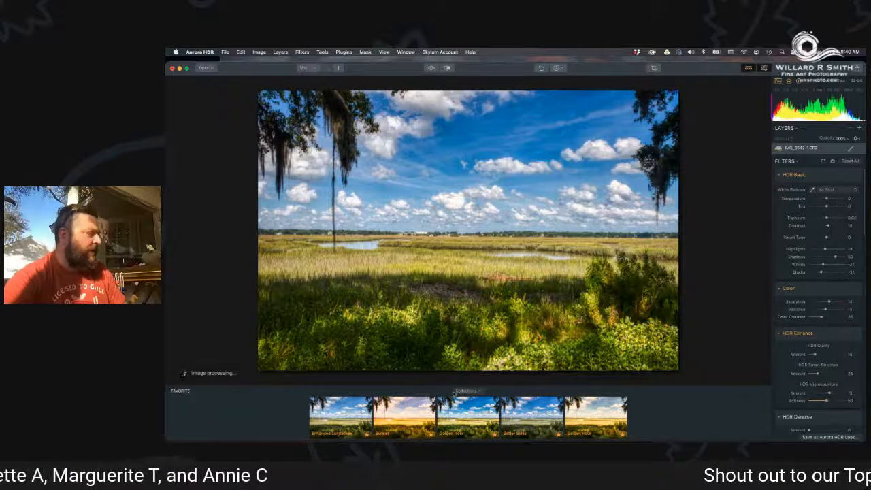
left_click(334, 409)
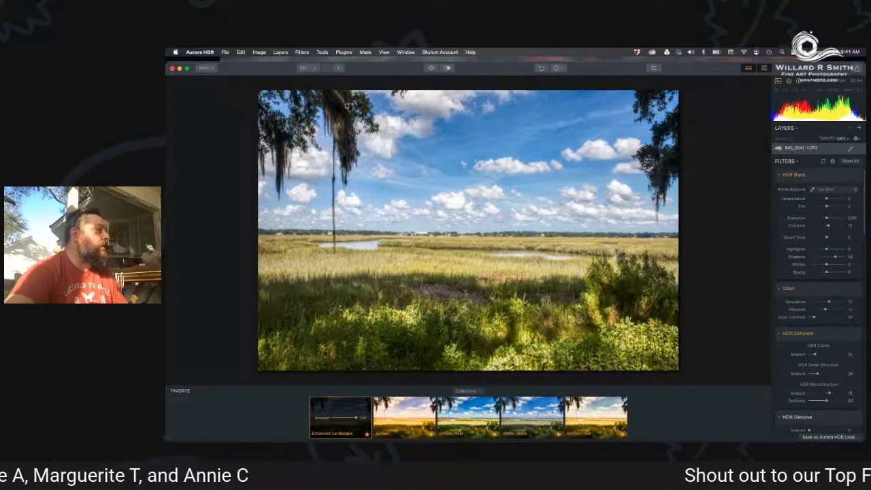
Inspect the marsh photo's detail at 50% zoom along the horizon from the hanging moss to the far edge, and return to the full view.
left_click(342, 72)
left_click(343, 72)
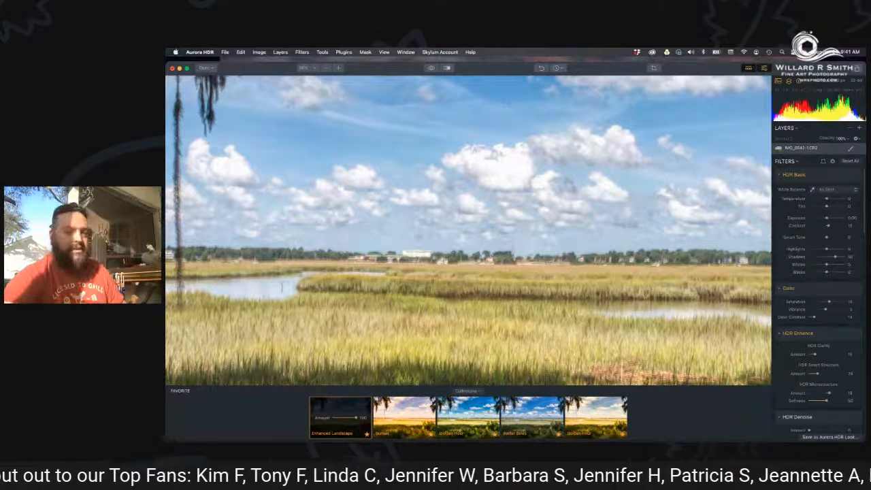
left_click_drag(254, 279, 332, 282)
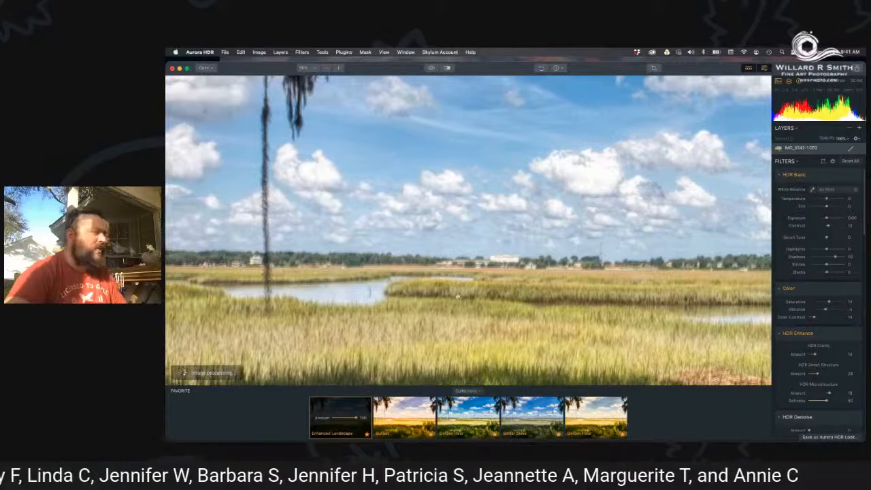
left_click_drag(427, 300, 273, 279)
left_click_drag(573, 256, 379, 256)
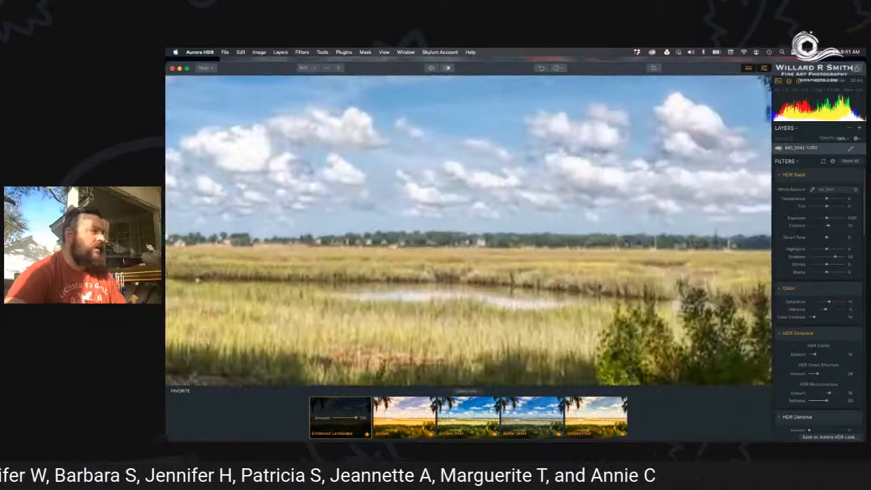
left_click_drag(462, 283, 369, 273)
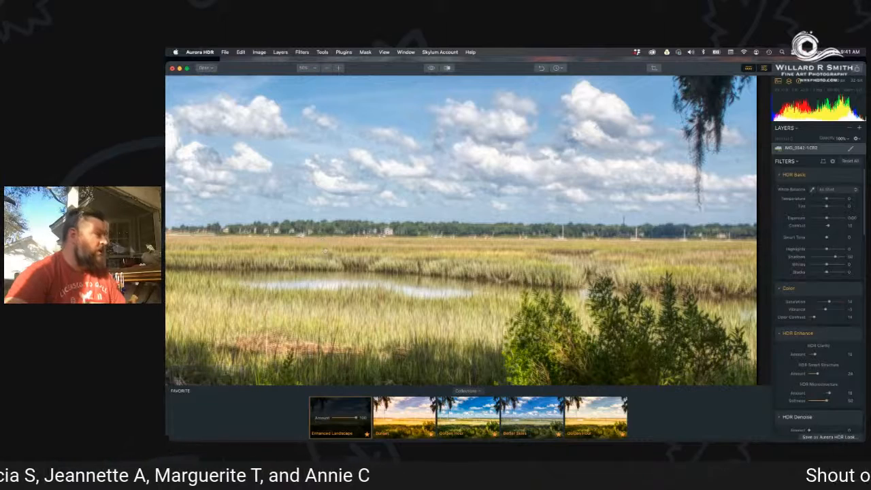
left_click(326, 68)
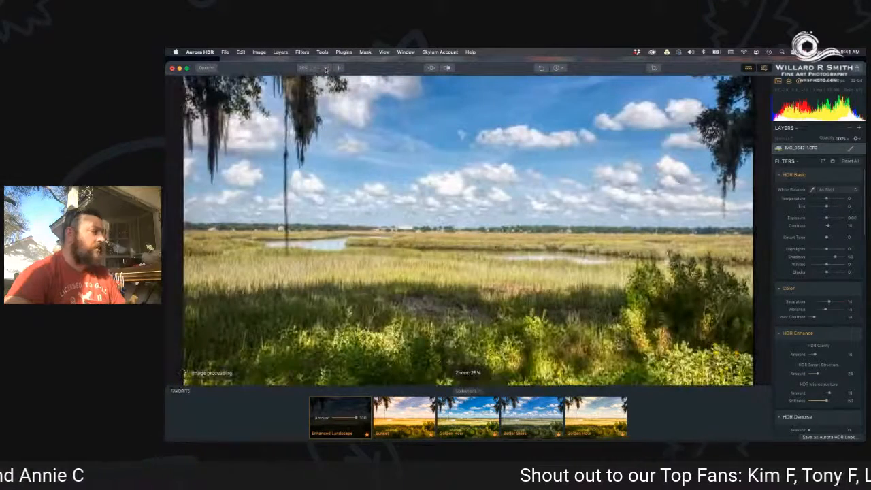
left_click(326, 68)
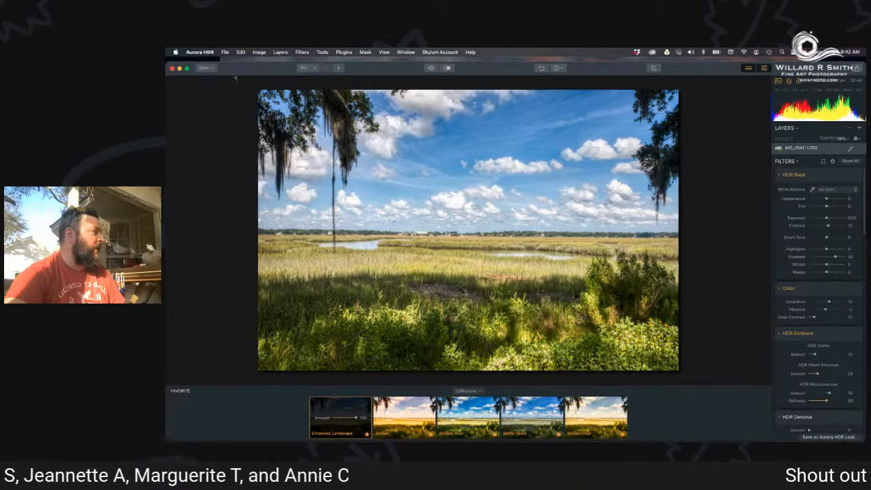
Export the marsh photo as an sRGB JPEG at original size to the 2020 hdr folder.
left_click(225, 52)
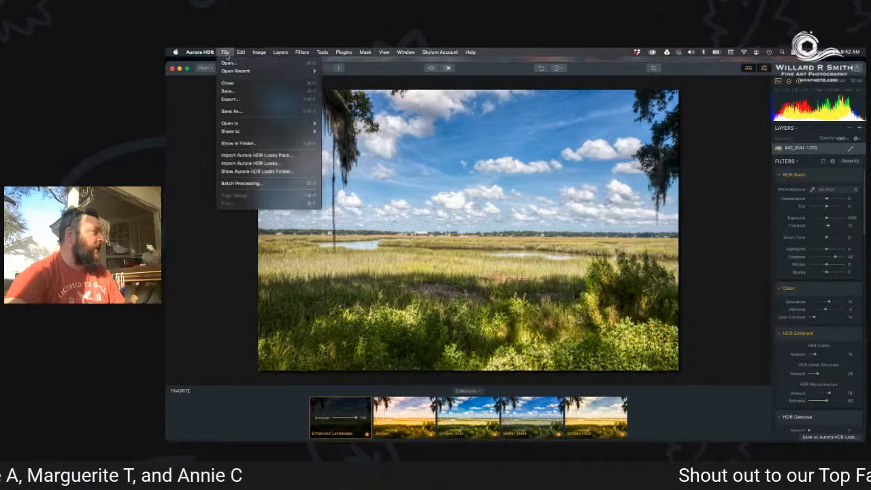
left_click(228, 100)
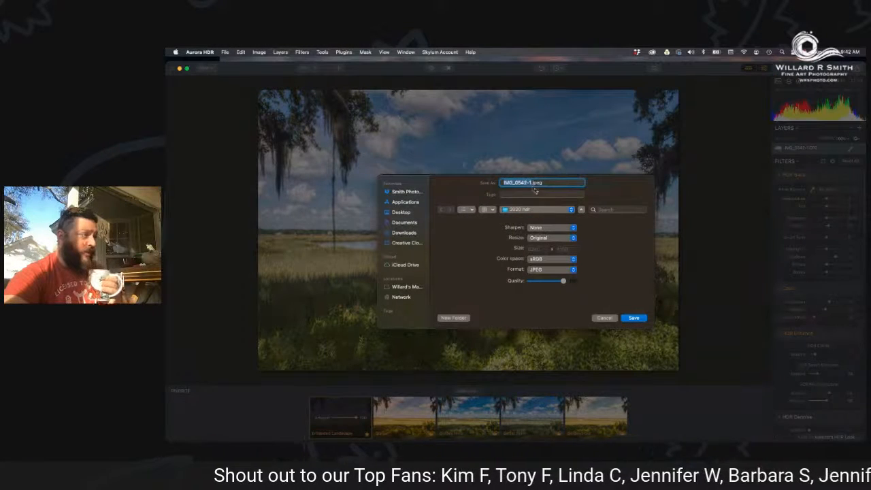
left_click(554, 293)
left_click(540, 211)
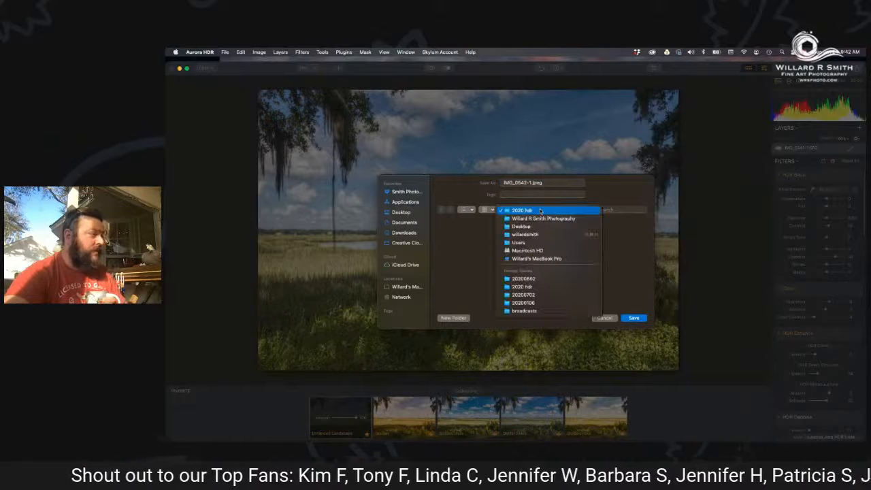
left_click(538, 211)
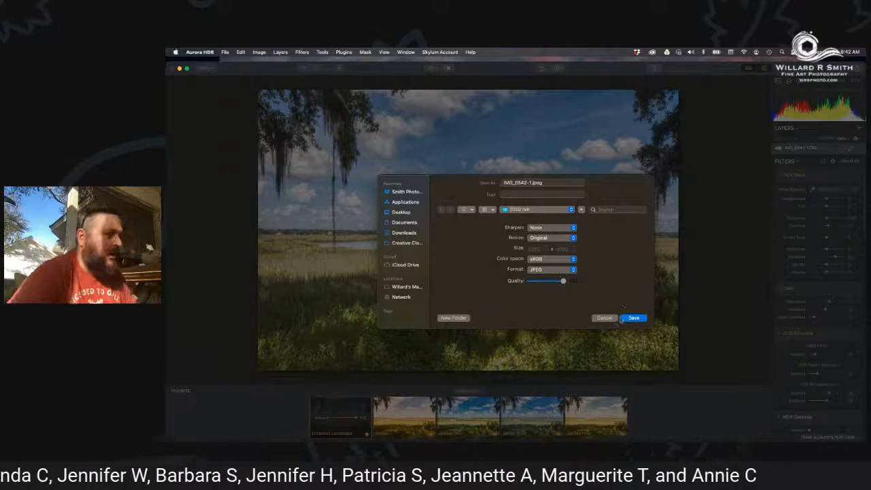
left_click(629, 318)
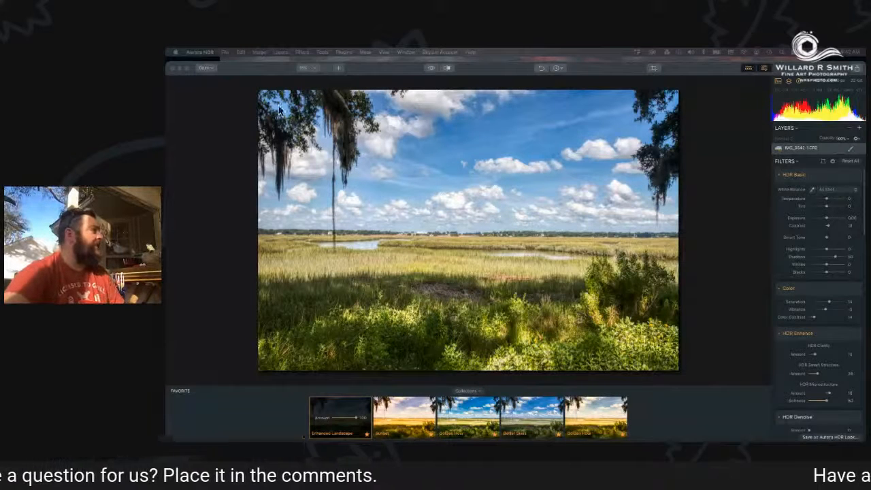
Close the marsh photo without saving its changes and bring up the start window.
left_click(223, 54)
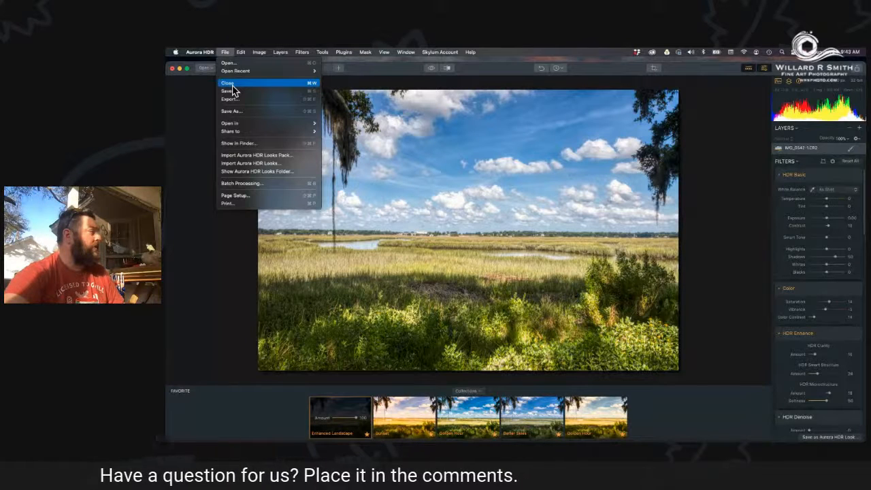
left_click(231, 84)
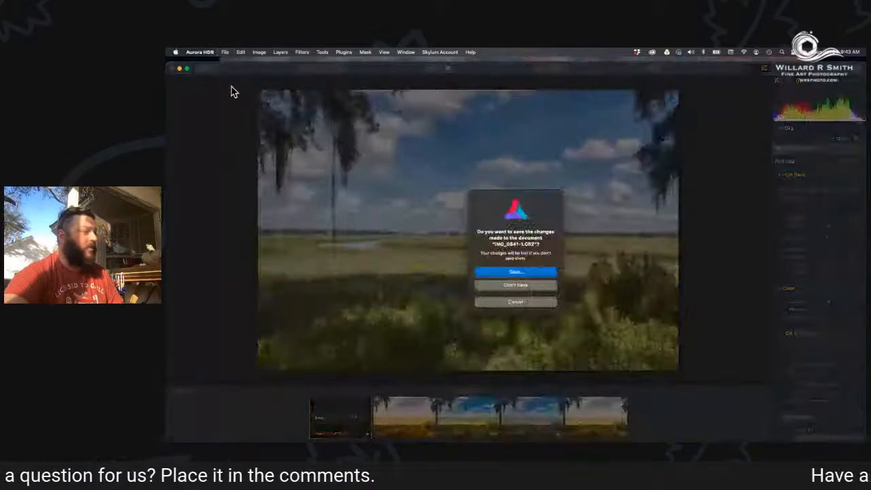
left_click(507, 286)
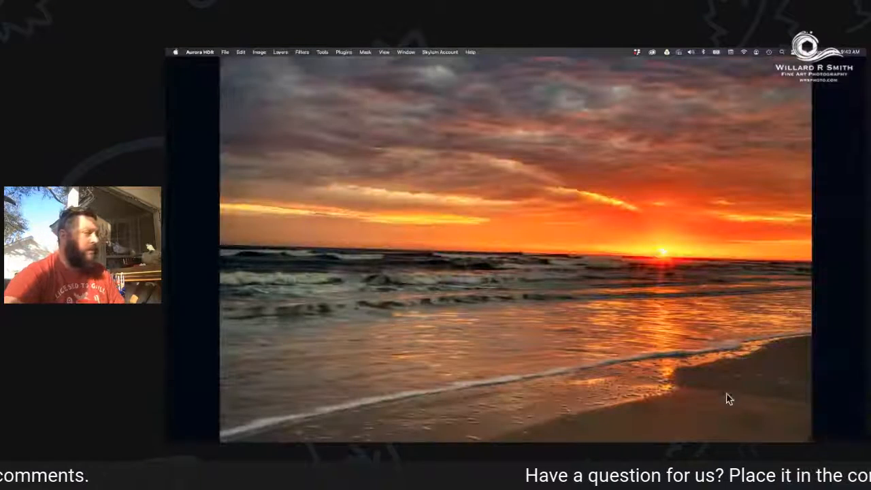
mouse_move(749, 439)
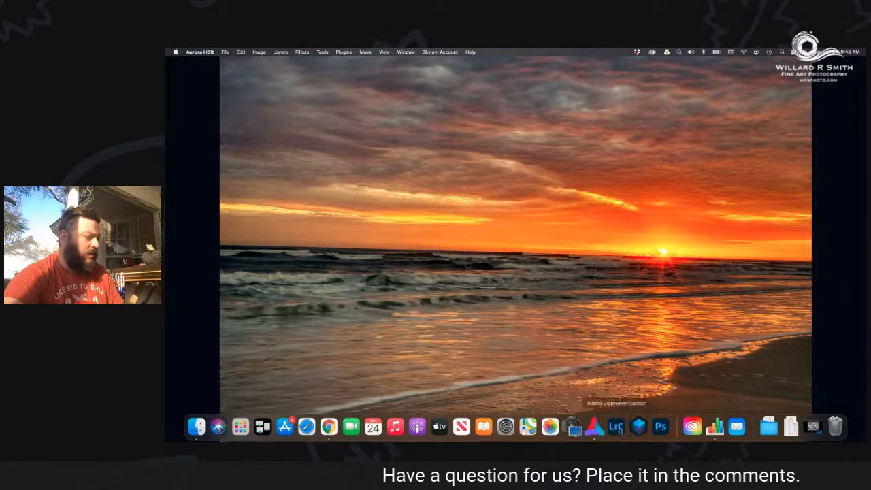
left_click(595, 427)
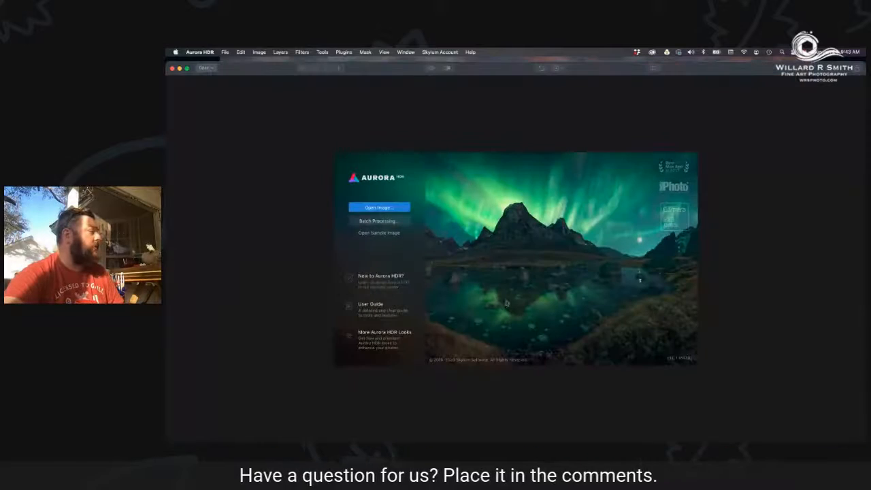
Start opening images and browse to the 20200106 folder inside the 2020 folder.
left_click(379, 207)
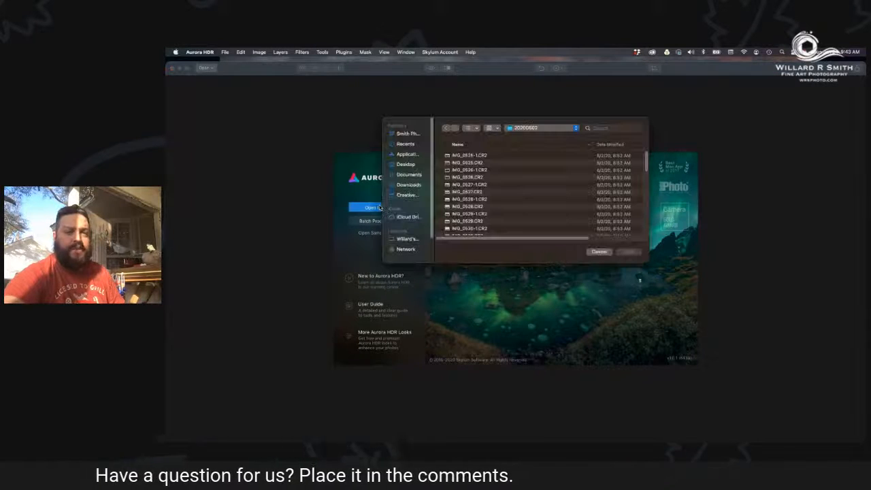
left_click(536, 128)
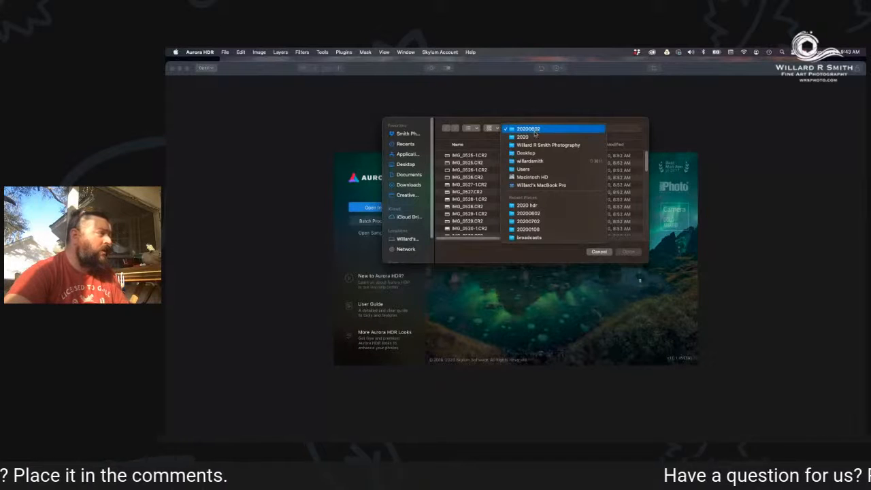
left_click(529, 137)
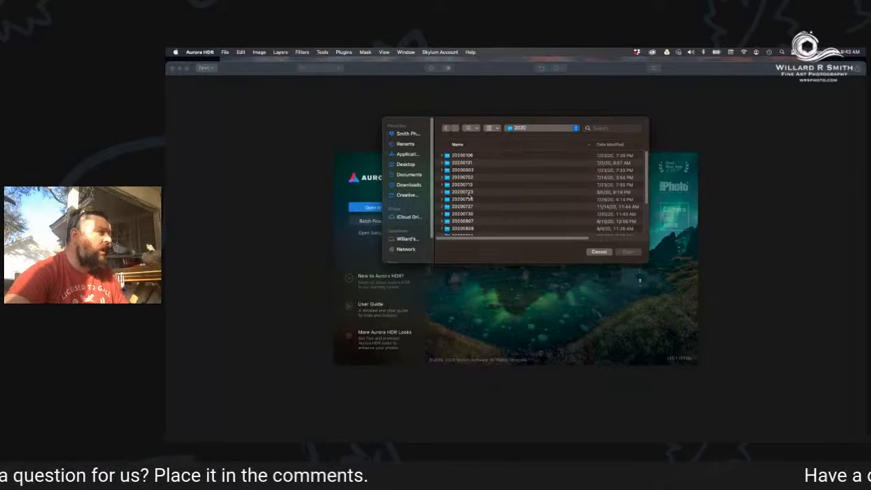
scroll(469, 197, "down", 1)
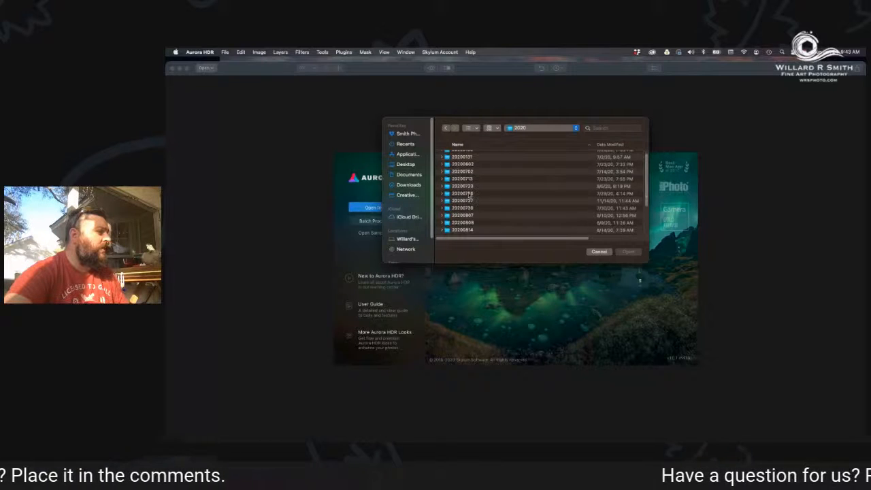
scroll(470, 196, "down", 5)
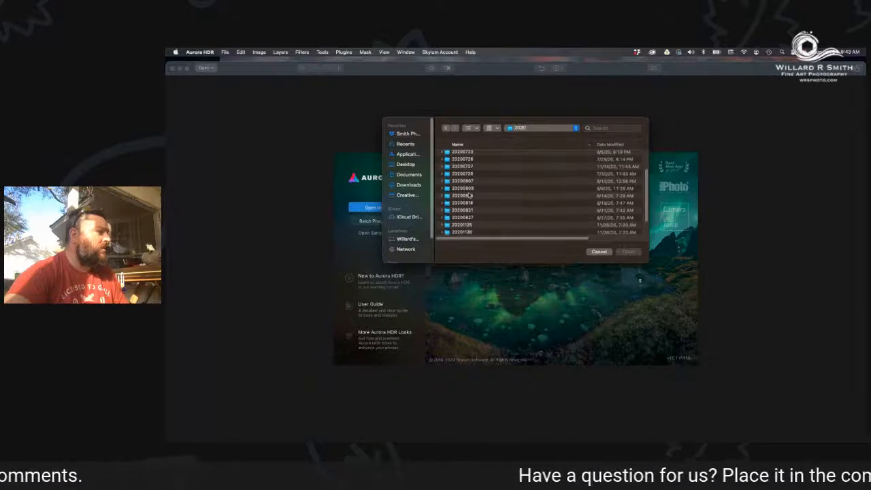
scroll(469, 197, "up", 5)
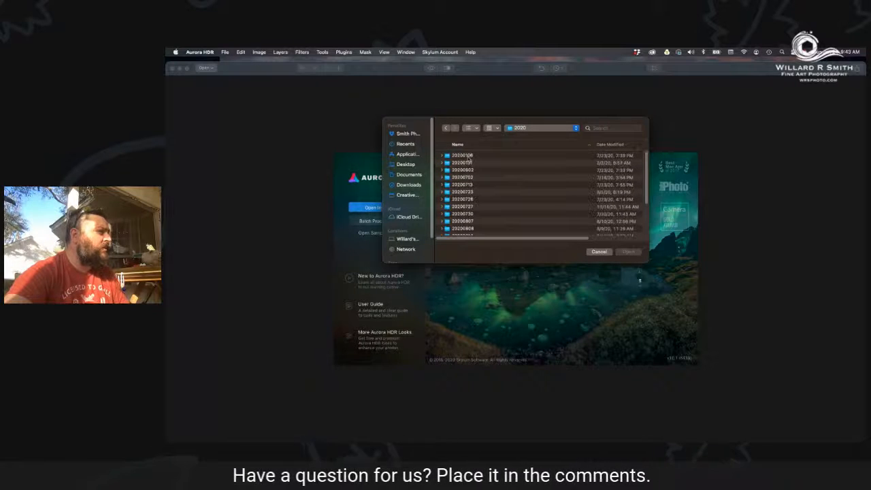
left_click(469, 155)
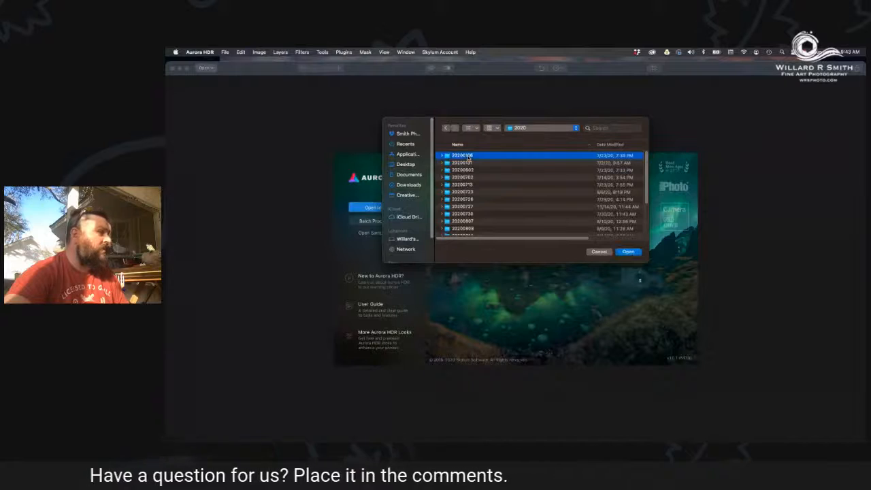
left_click(629, 251)
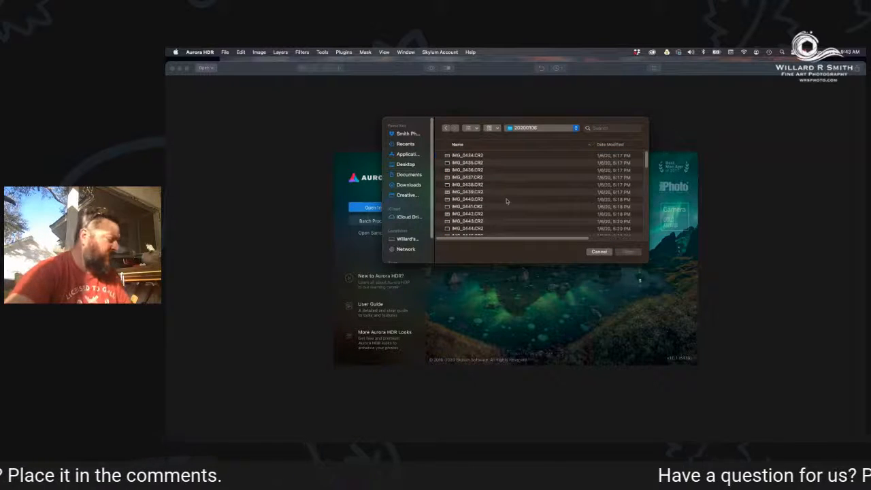
Open the three exposures IMG_0437.CR2, IMG_0438.CR2 and IMG_0439.CR2 together for HDR merging.
left_click(470, 178)
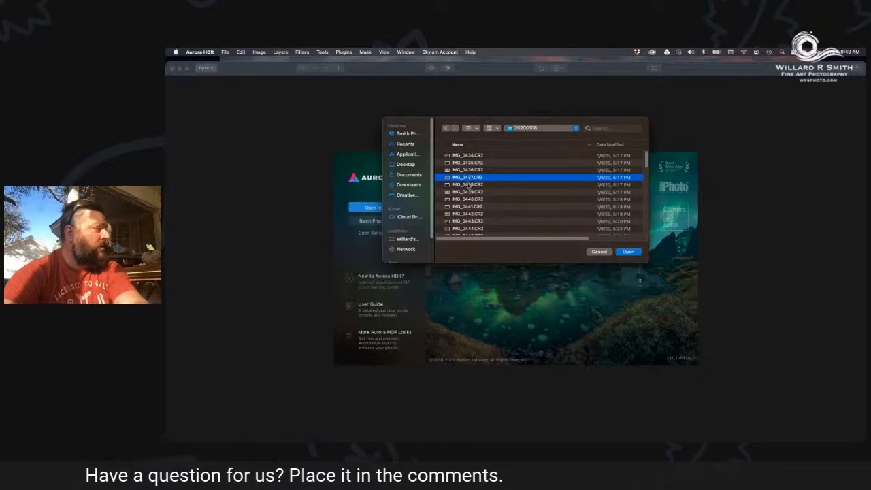
left_click(469, 184, "shift")
left_click(470, 192, "shift")
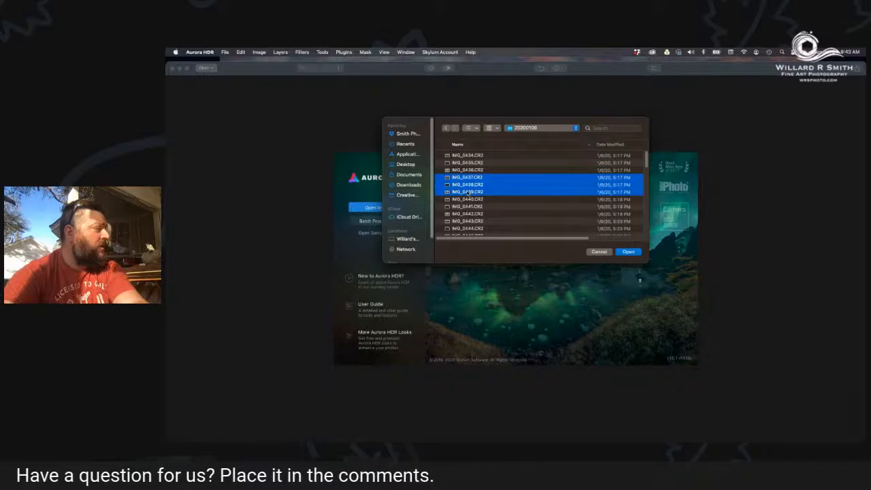
left_click(625, 253)
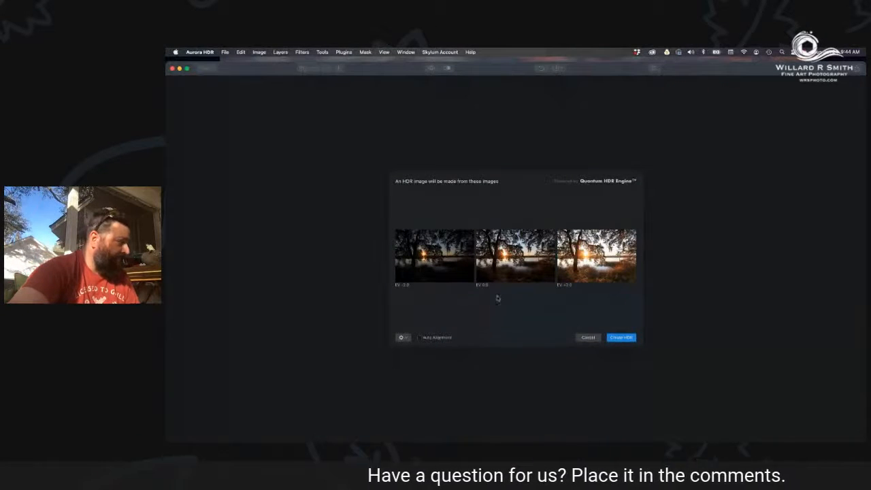
Enable Chromatic Aberration Reduction in the merge options and create the HDR image from the three oak tree sunset exposures.
left_click(402, 338)
left_click(366, 318)
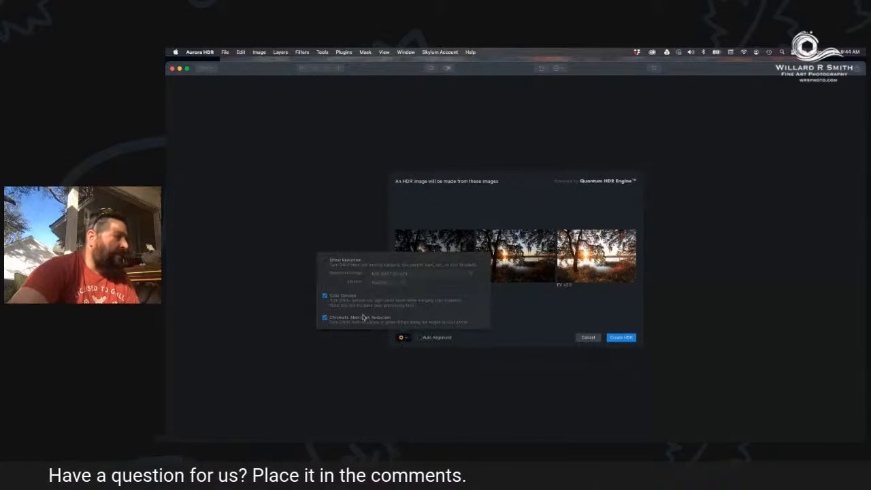
left_click(538, 320)
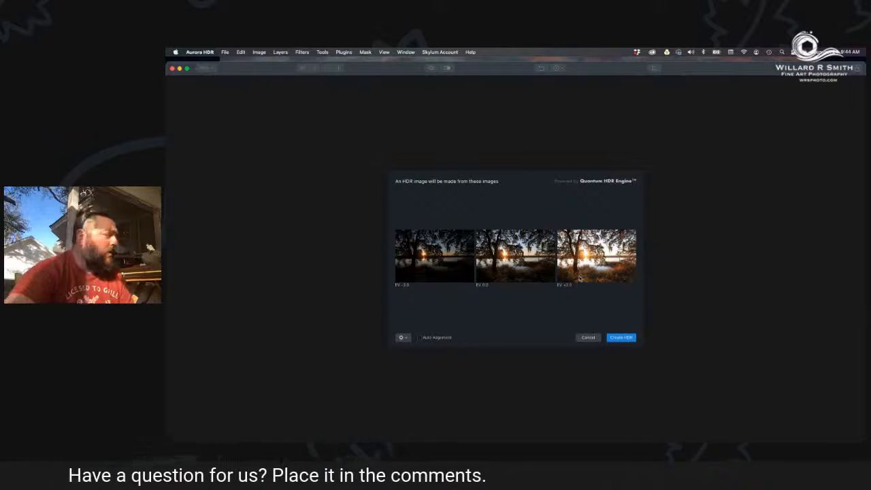
left_click(621, 338)
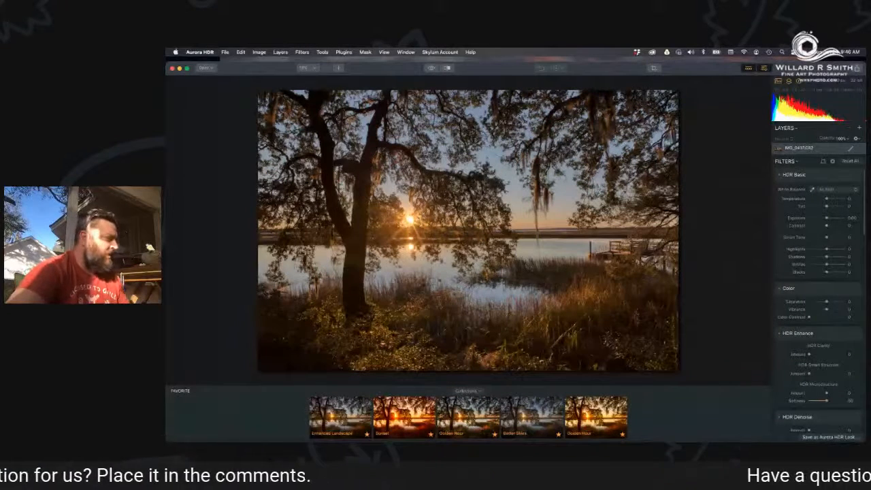
Apply the Enhanced Landscape look to the oak tree photo and export it as IMG_0437.jpeg to the 2020 hdr folder.
left_click(347, 419)
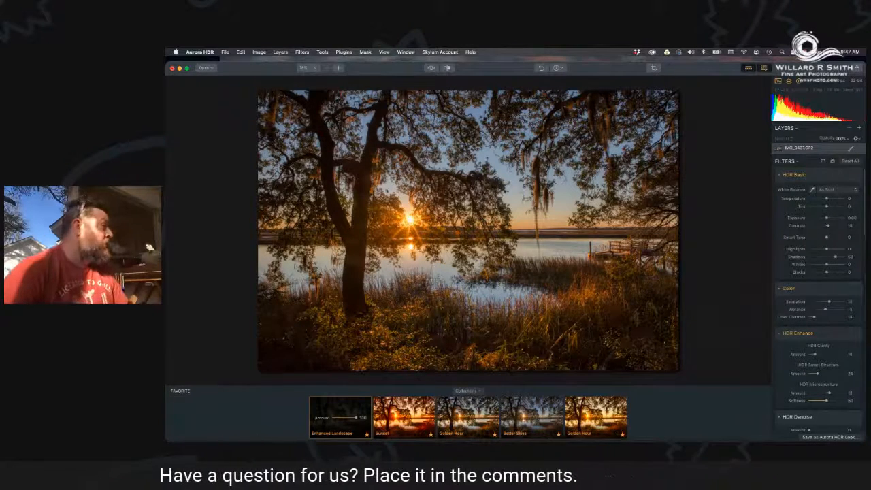
left_click(225, 52)
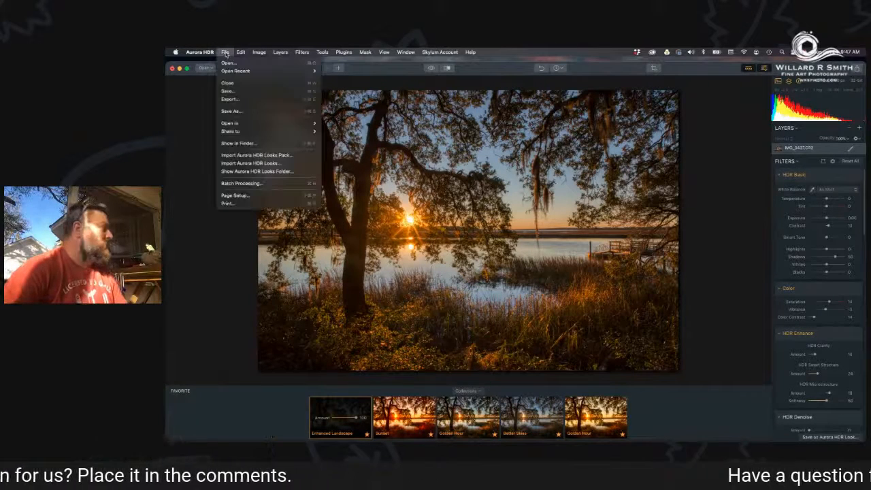
left_click(232, 100)
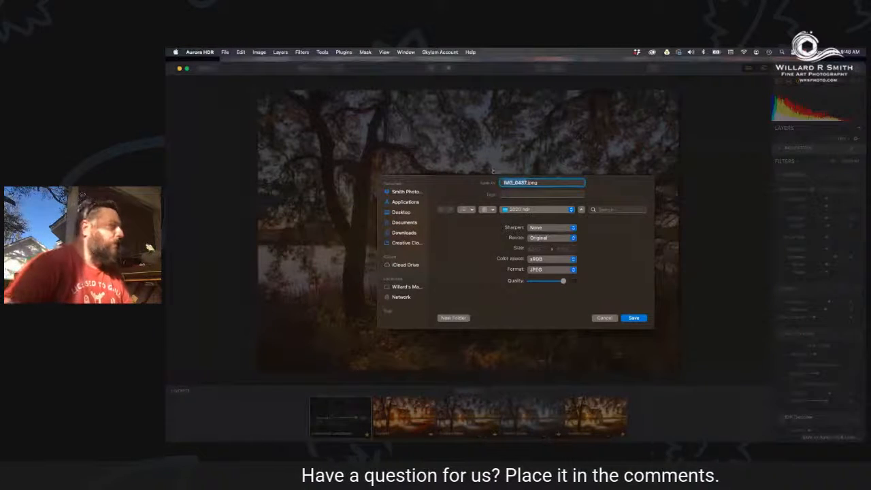
left_click(566, 283)
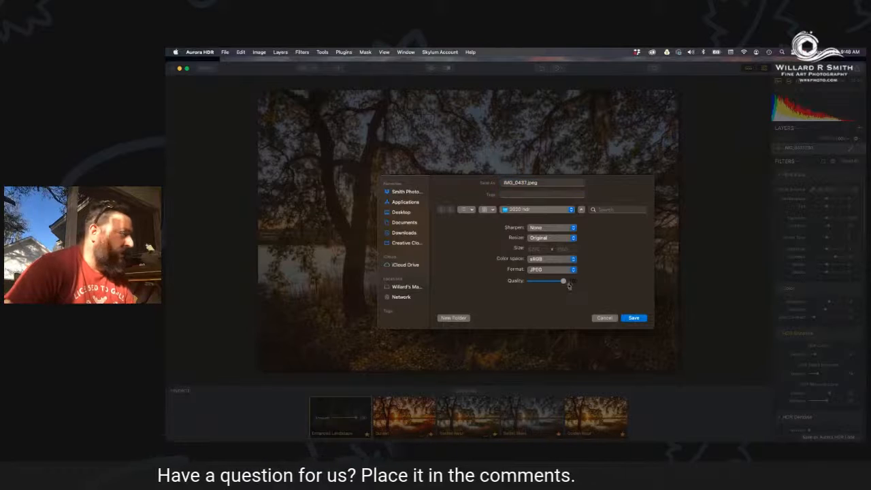
left_click(635, 319)
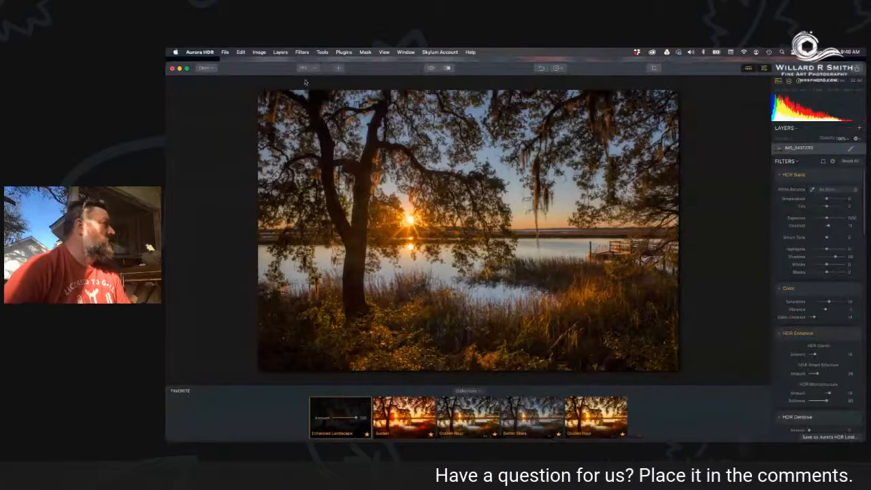
Close the oak tree photo without saving its changes and quit Aurora HDR.
left_click(173, 68)
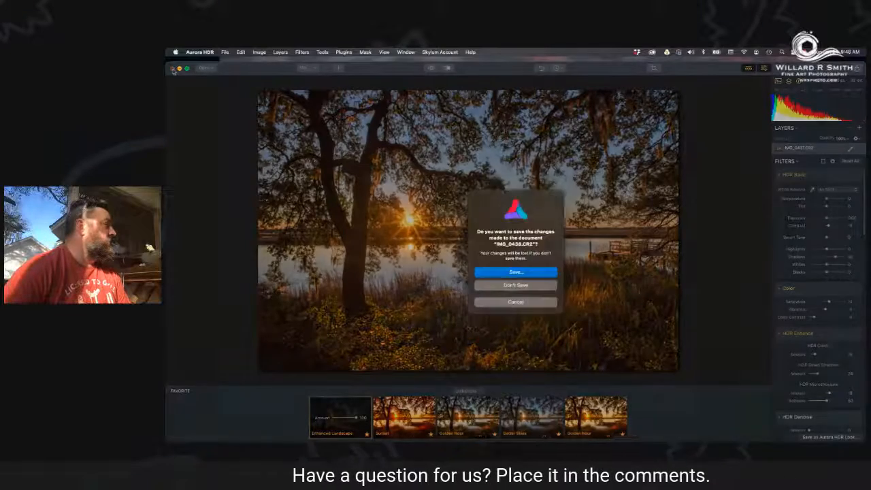
left_click(515, 285)
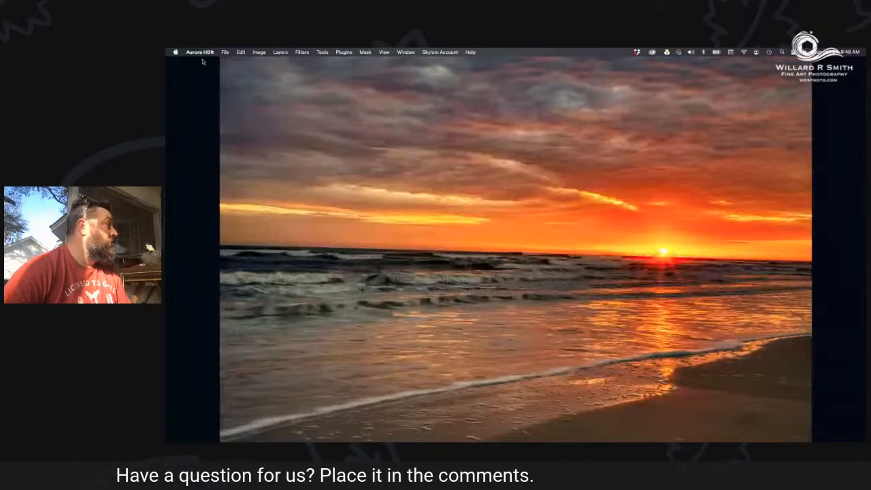
left_click(200, 52)
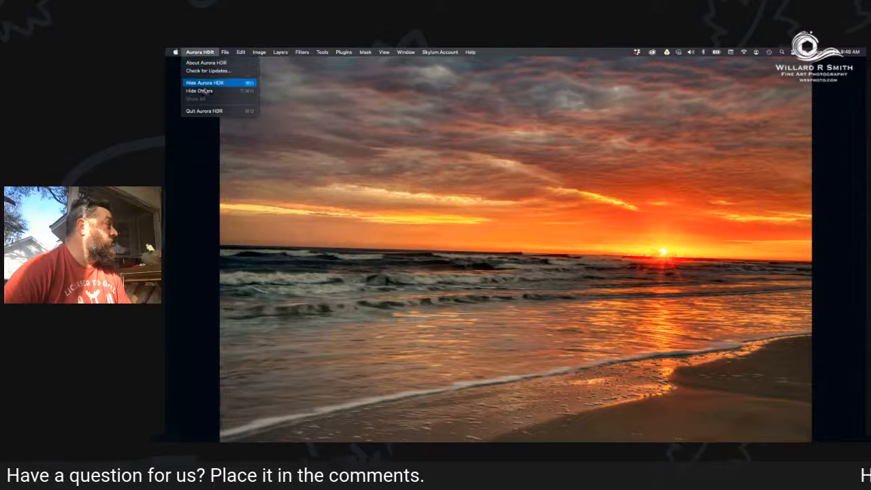
left_click(212, 113)
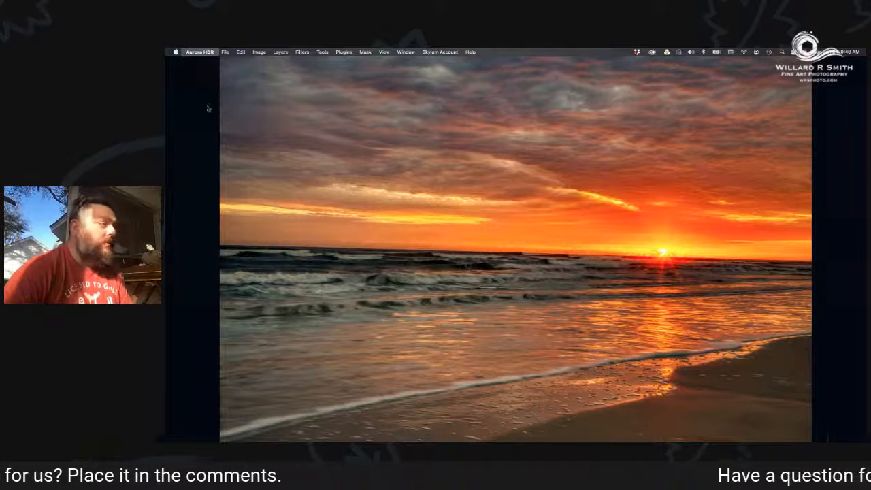
Switch to Lightroom Classic and expand its window to full screen.
mouse_move(477, 435)
left_click(617, 427)
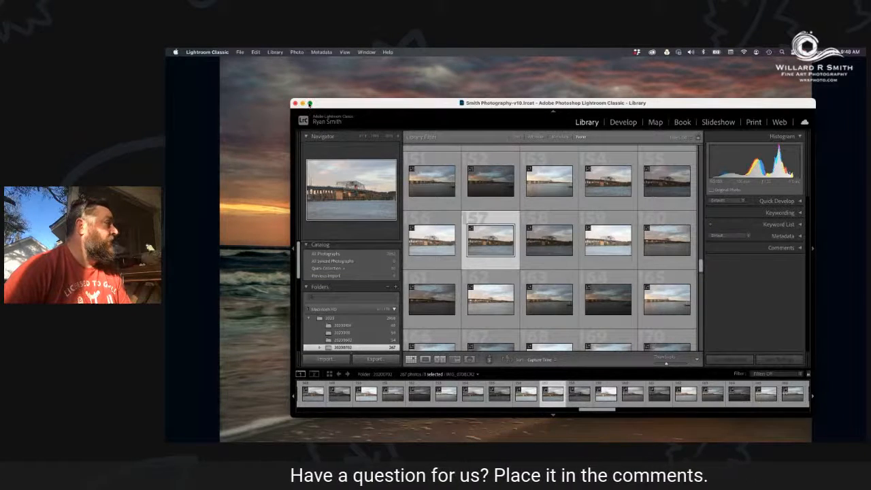
left_click(309, 103)
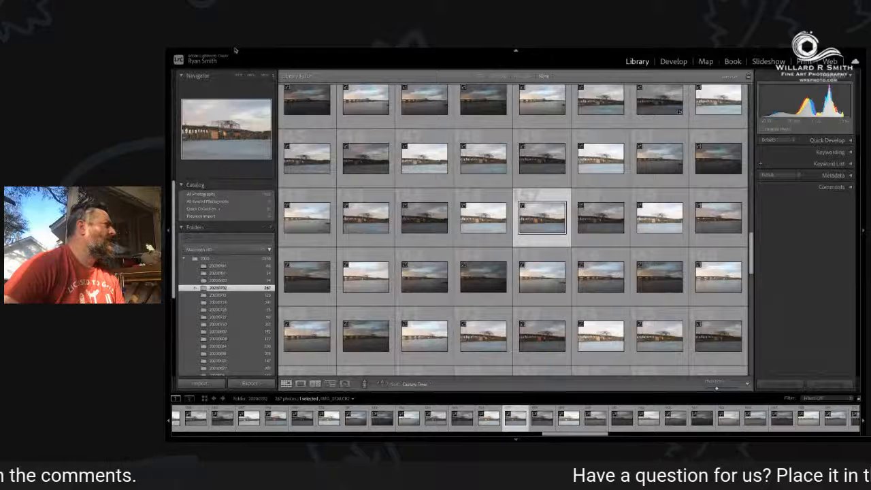
Import the three new HDR photos from the 2020 hdr folder into the catalog.
mouse_move(240, 51)
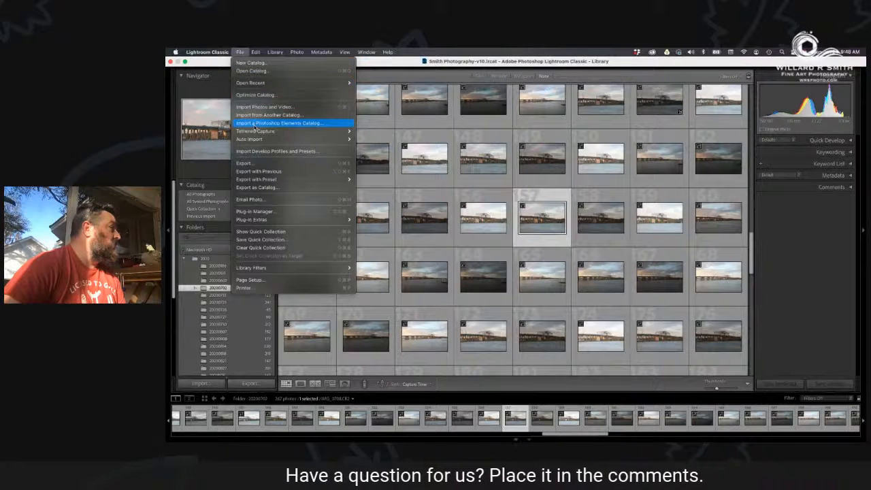
left_click(253, 107)
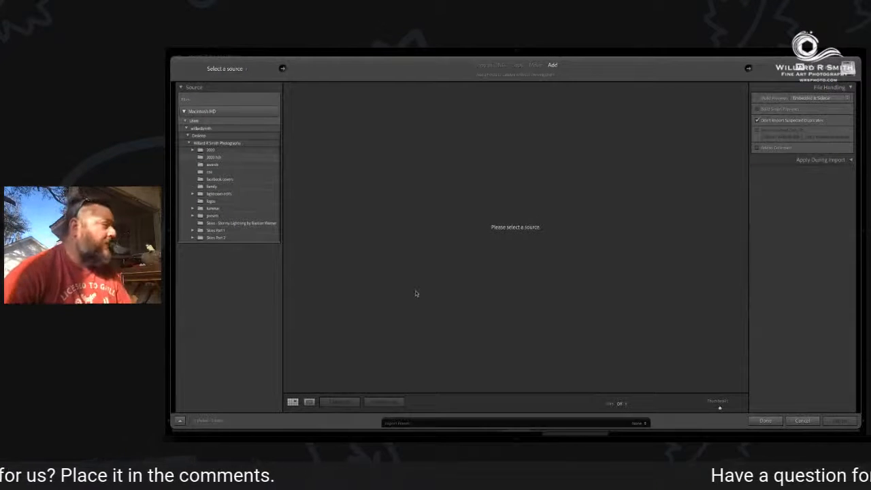
left_click(209, 157)
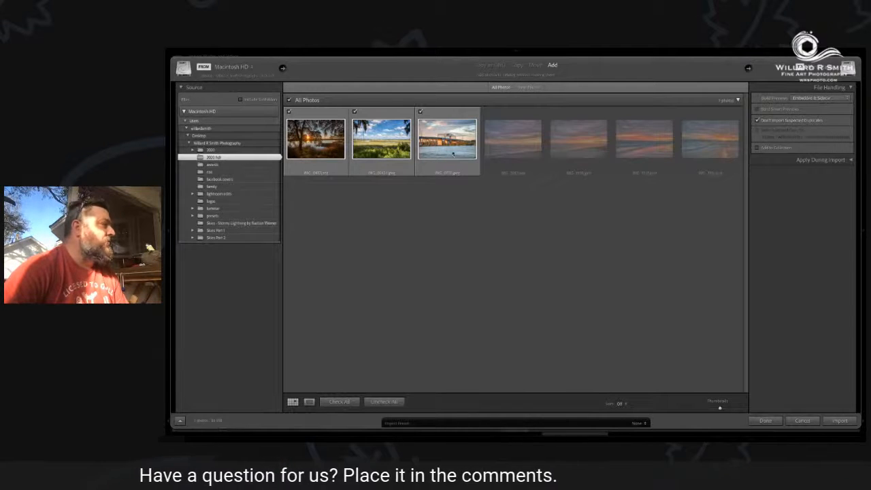
left_click(841, 421)
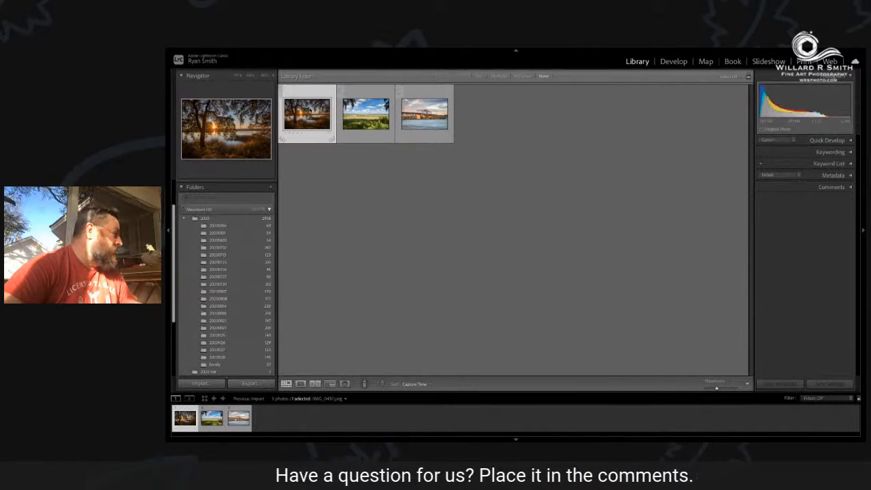
Show the 2020 hdr folder in the library and open the oak tree sunset photo in the Develop module.
scroll(230, 265, "down", 1)
scroll(230, 264, "down", 1)
left_click(232, 315)
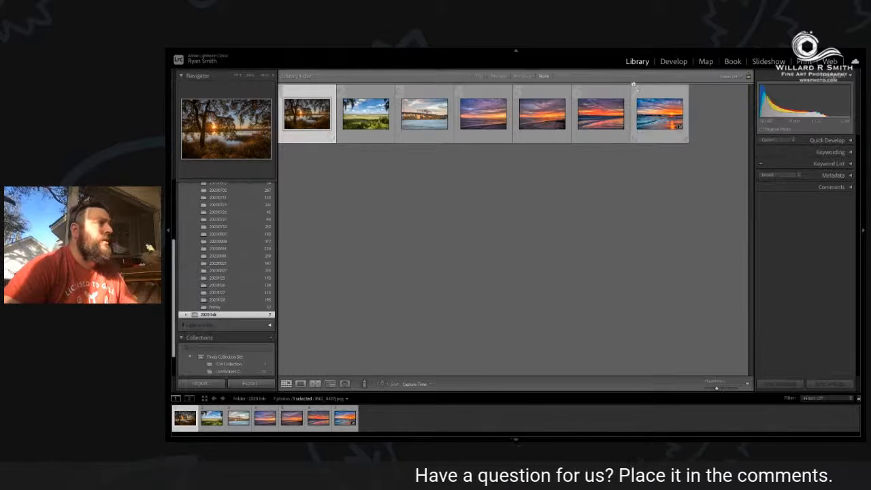
left_click(673, 62)
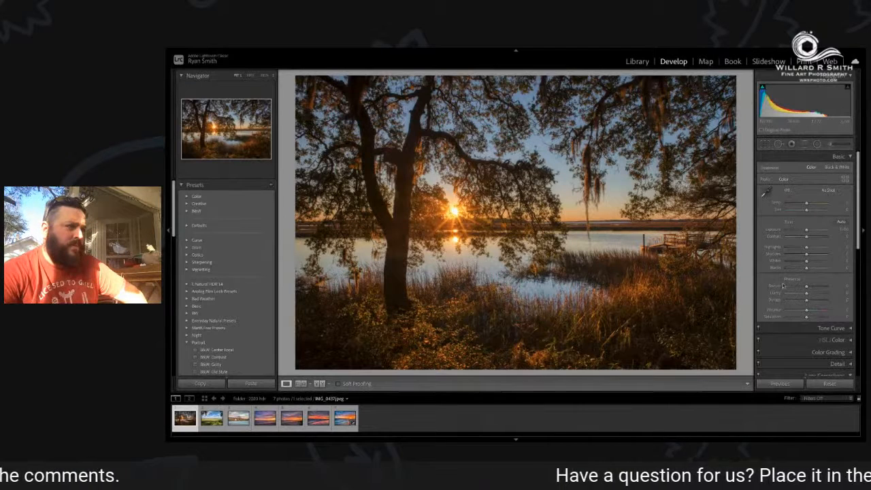
Enable Remove Chromatic Aberration and Profile Corrections for the oak tree photo, choosing Canon as the lens profile make.
scroll(783, 285, "down", 3)
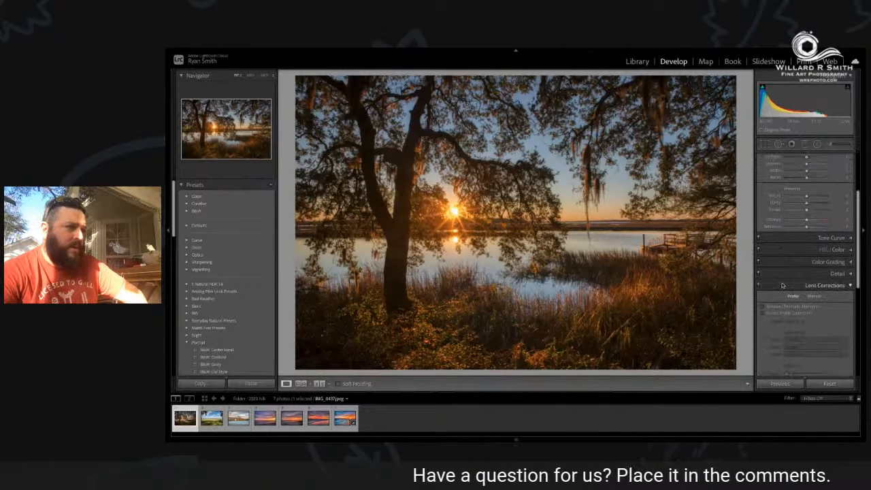
scroll(782, 285, "down", 2)
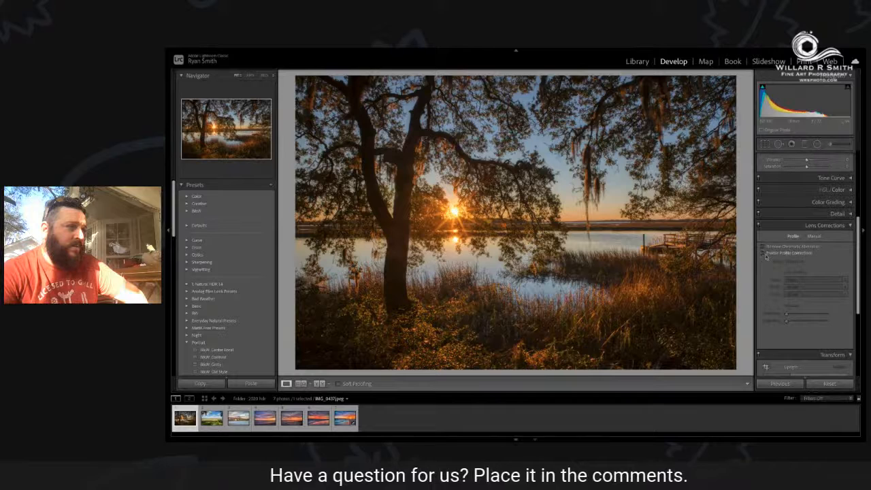
left_click(763, 253)
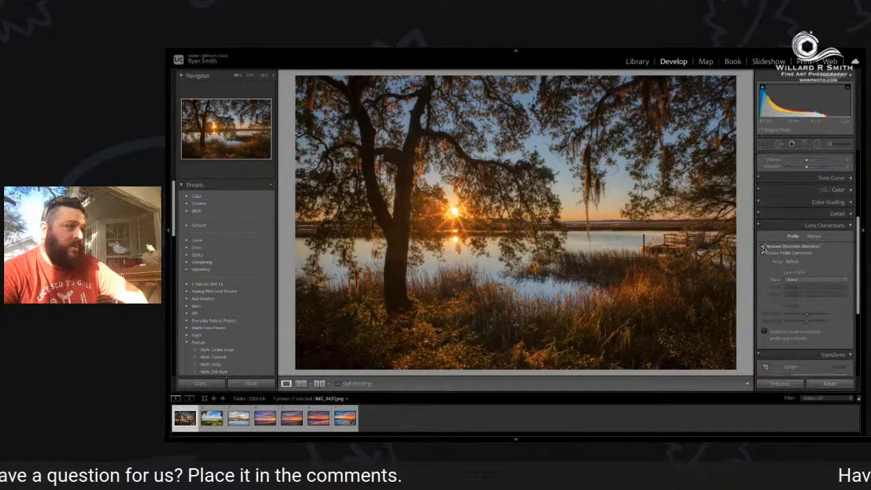
left_click(800, 282)
left_click(799, 301)
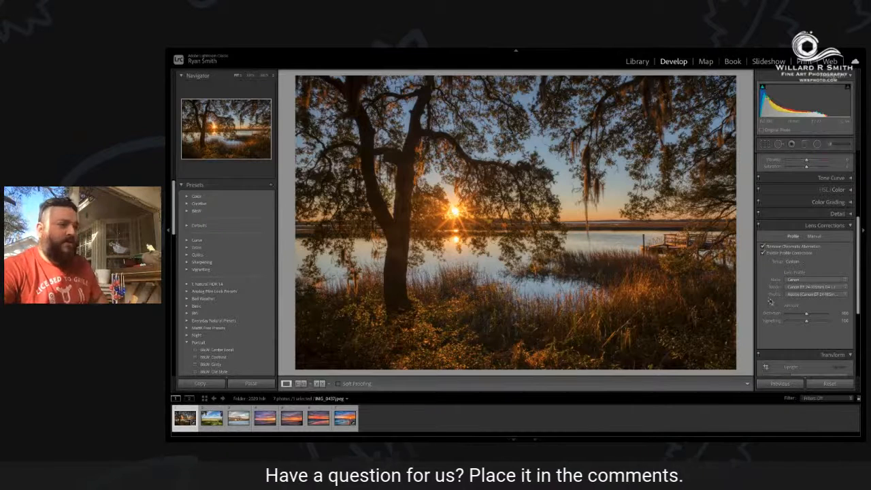
Examine the Transform options and the white balance presets, keeping the white balance As Shot.
scroll(769, 300, "down", 1)
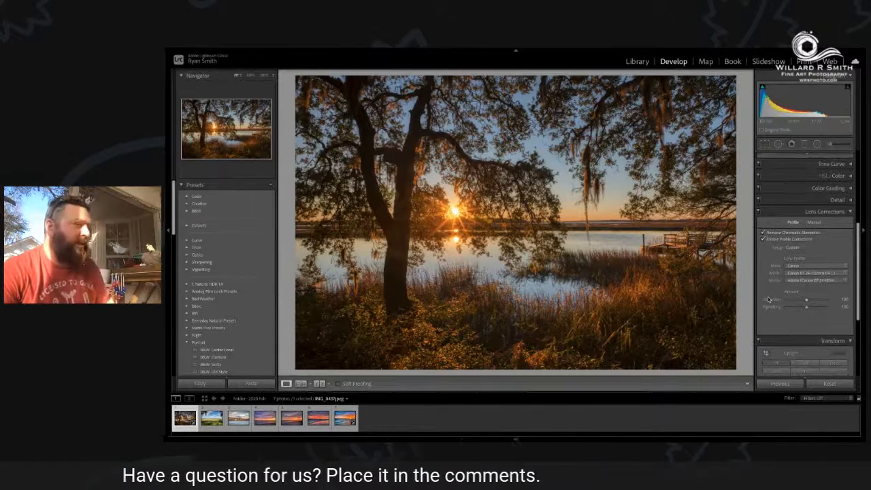
scroll(767, 299, "down", 5)
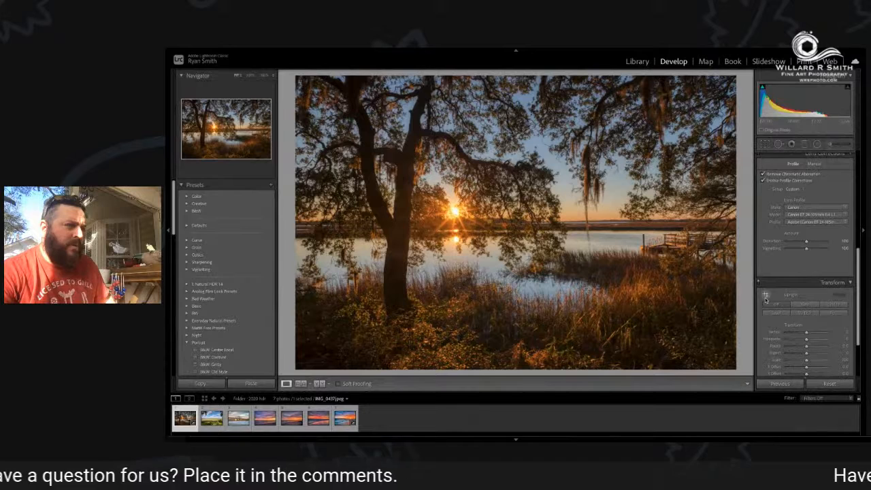
scroll(762, 300, "down", 1)
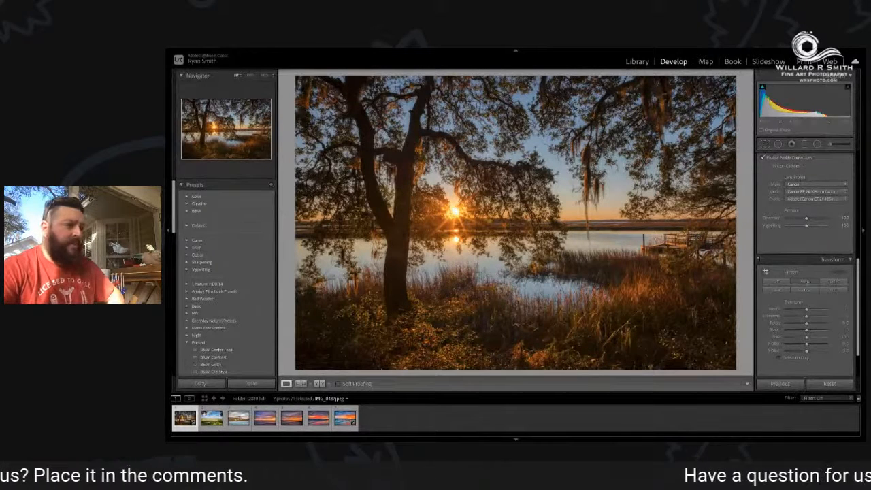
scroll(784, 311, "down", 3)
scroll(784, 311, "up", 7)
scroll(783, 311, "up", 10)
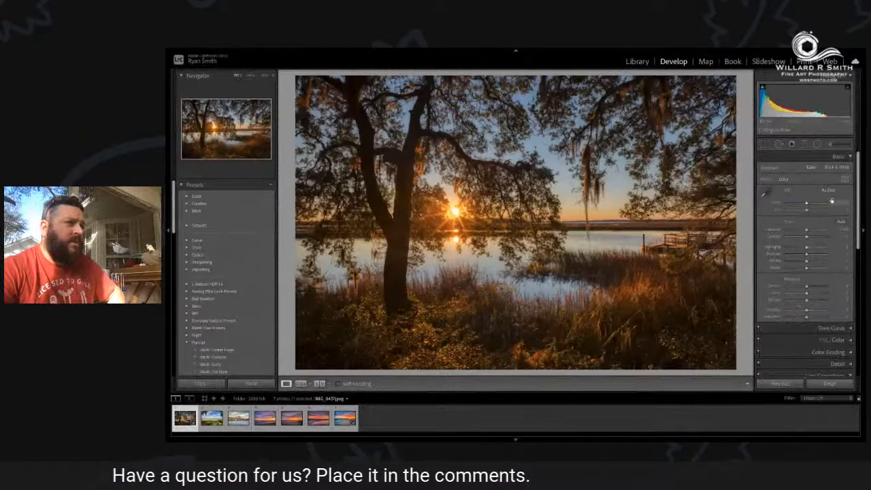
left_click(830, 191)
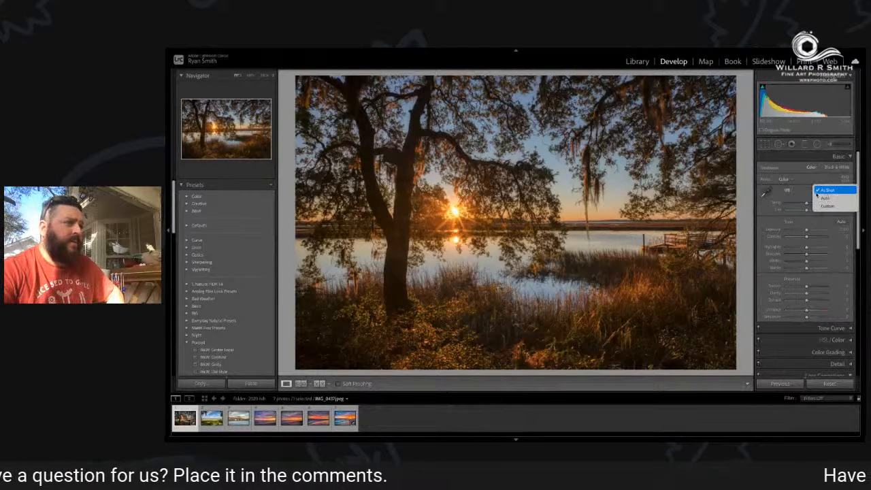
left_click(833, 190)
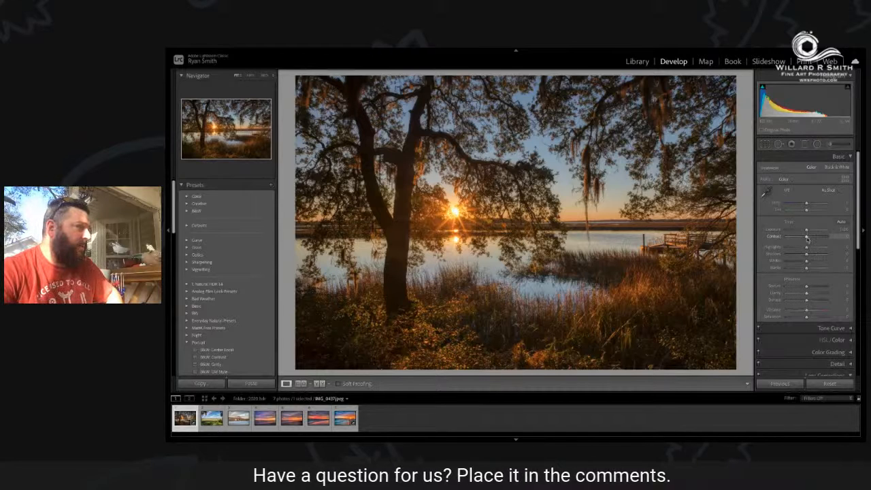
Try a much stronger contrast on the oak tree photo and return Contrast to 0.
left_click_drag(816, 237, 822, 239)
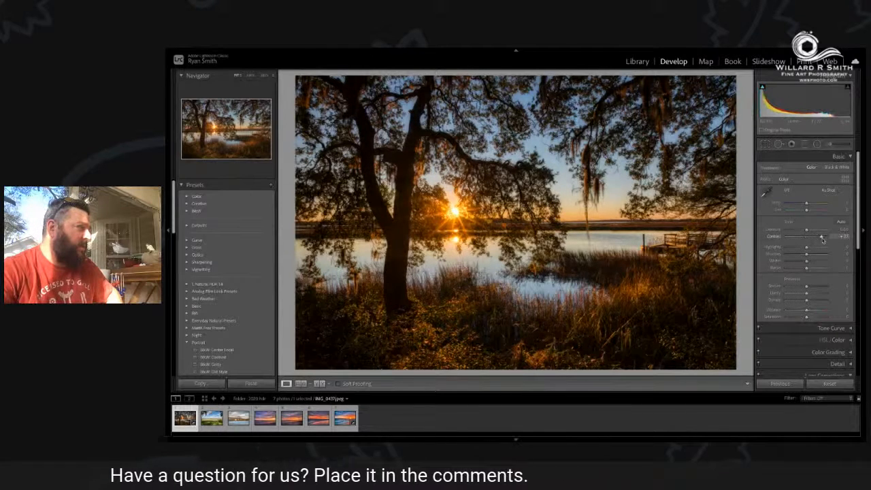
left_click_drag(827, 239, 807, 239)
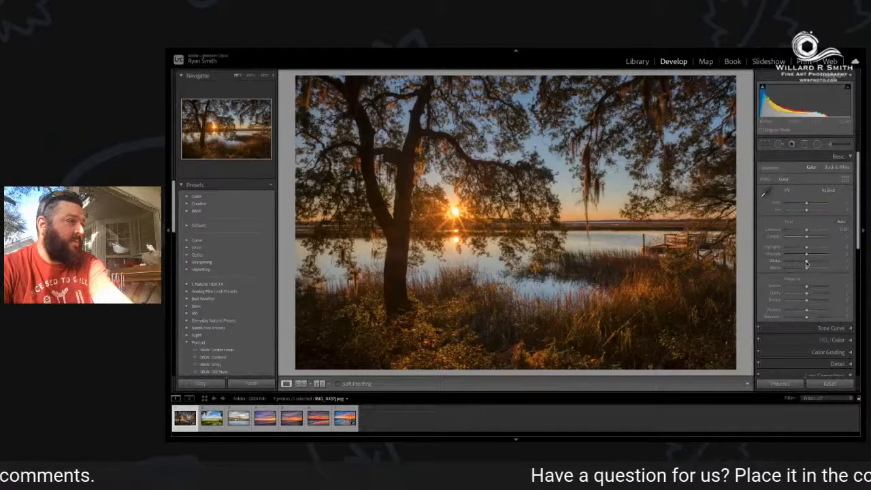
Lower the Whites and Blacks of the oak tree photo slightly, checking each against its clipping preview.
left_click(806, 263, "alt")
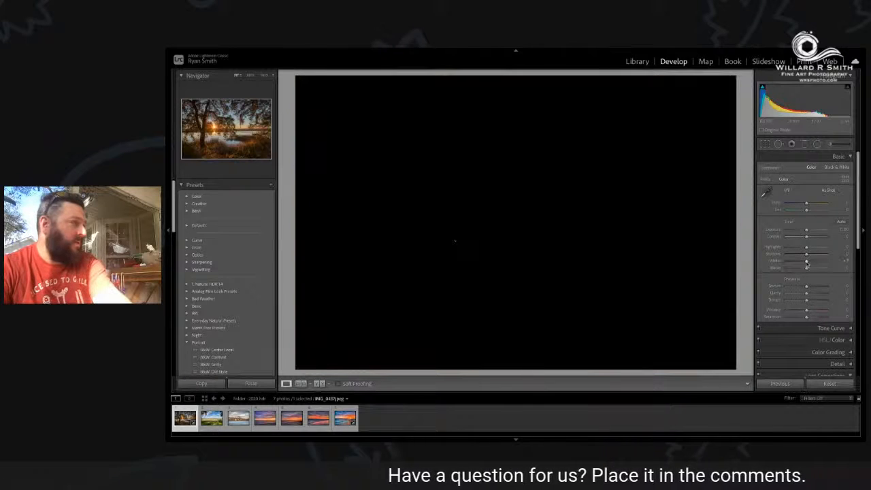
mouse_move(806, 262)
left_mouse_down()
mouse_move(836, 264)
mouse_move(810, 264)
left_mouse_up()
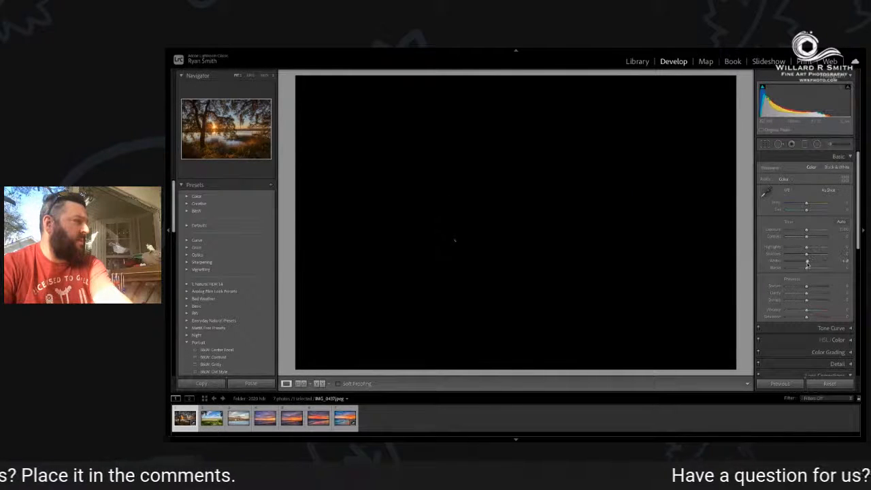
left_click_drag(807, 264, 806, 264)
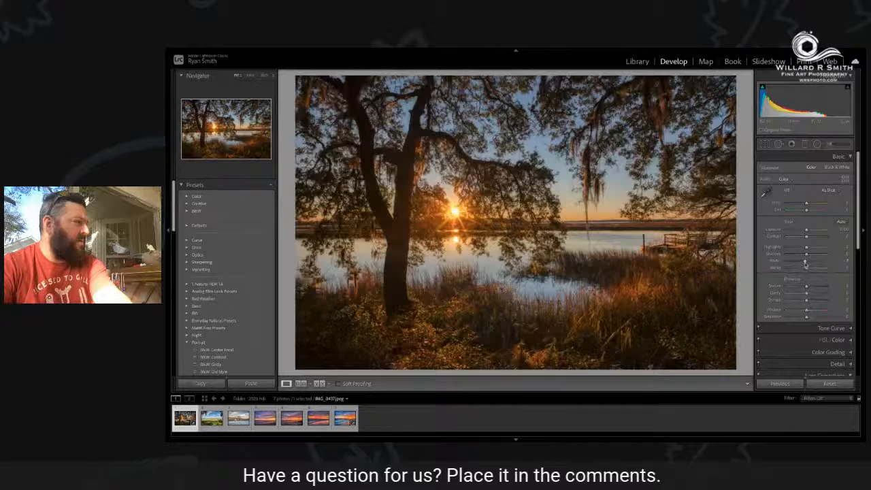
left_click_drag(806, 265, 805, 265)
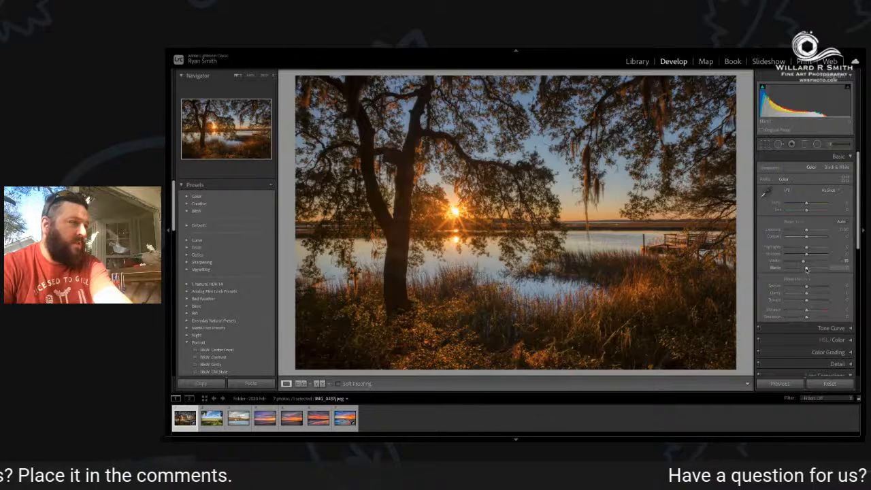
left_click_drag(806, 269, 807, 269)
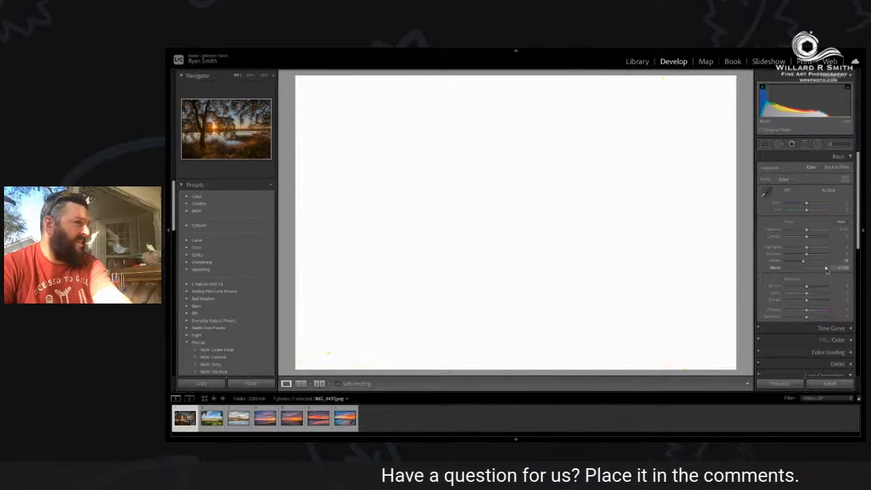
left_click_drag(824, 270, 803, 268)
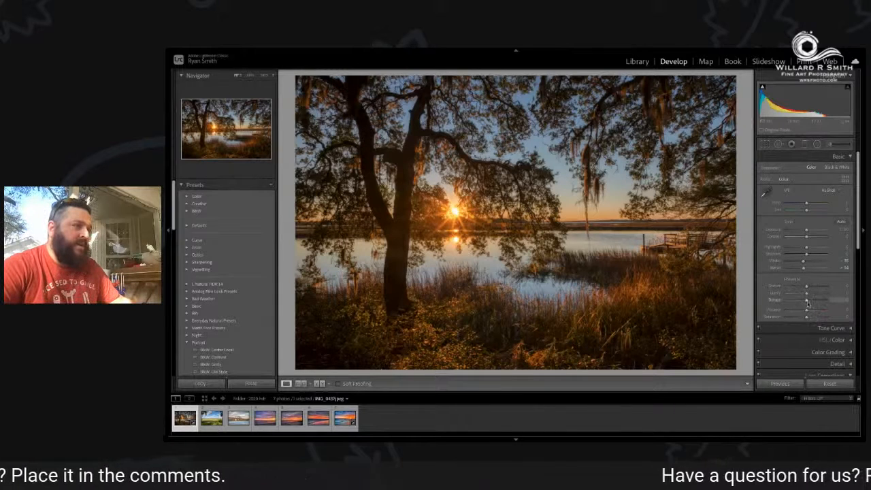
Try a small negative Dehaze adjustment and set Dehaze to 0.
mouse_move(807, 303)
left_mouse_down()
mouse_move(786, 301)
mouse_move(814, 304)
mouse_move(805, 303)
left_mouse_up()
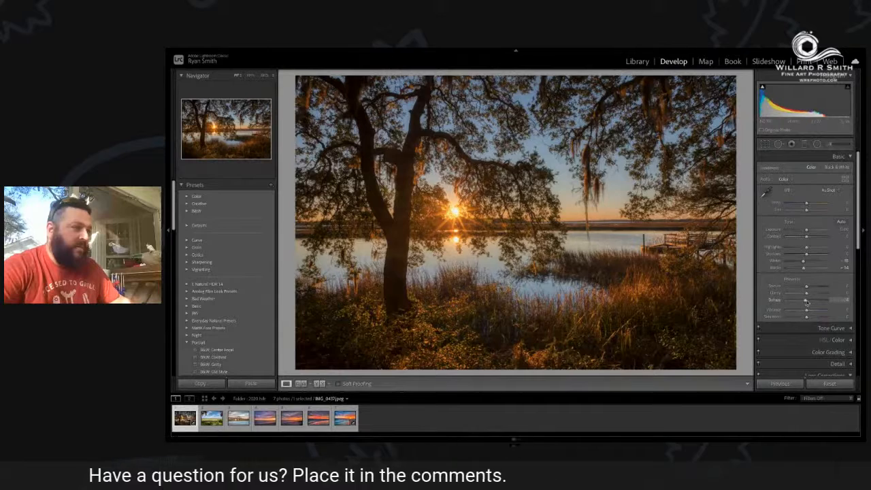
left_click(846, 300)
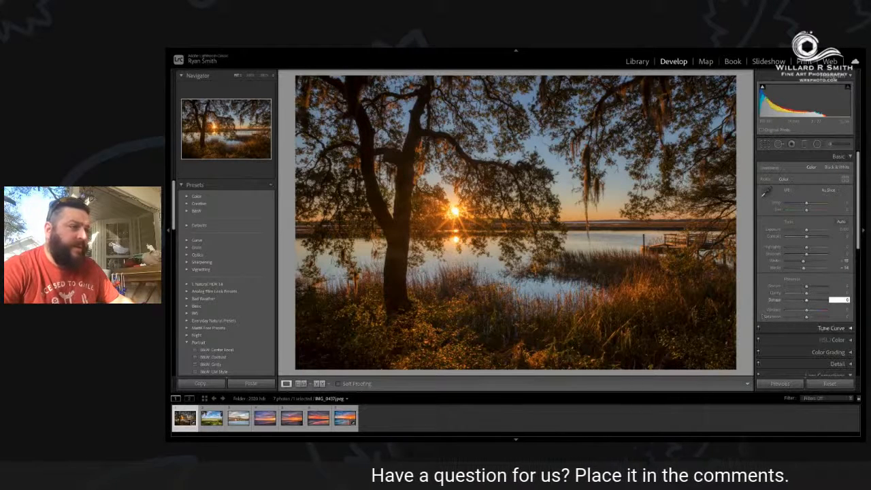
Try the Vibrance up to +100 and settle on a slight increase for the oak tree photo.
left_click(773, 311)
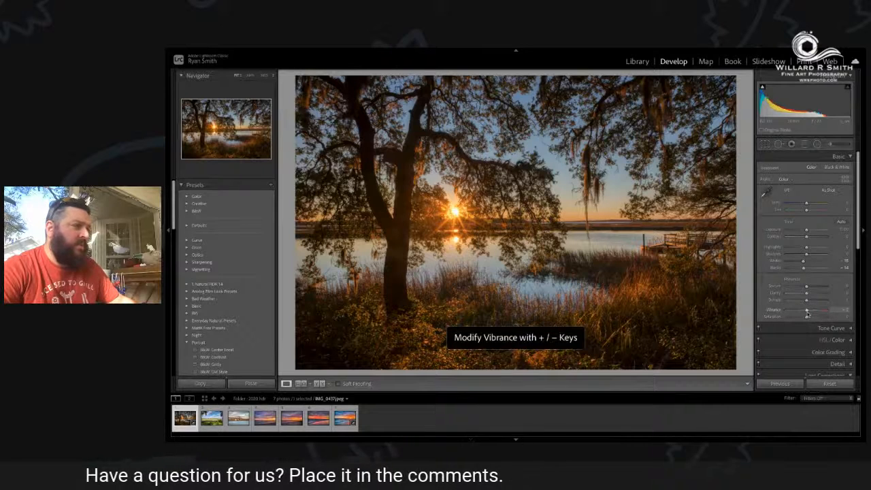
left_click_drag(807, 313, 823, 314)
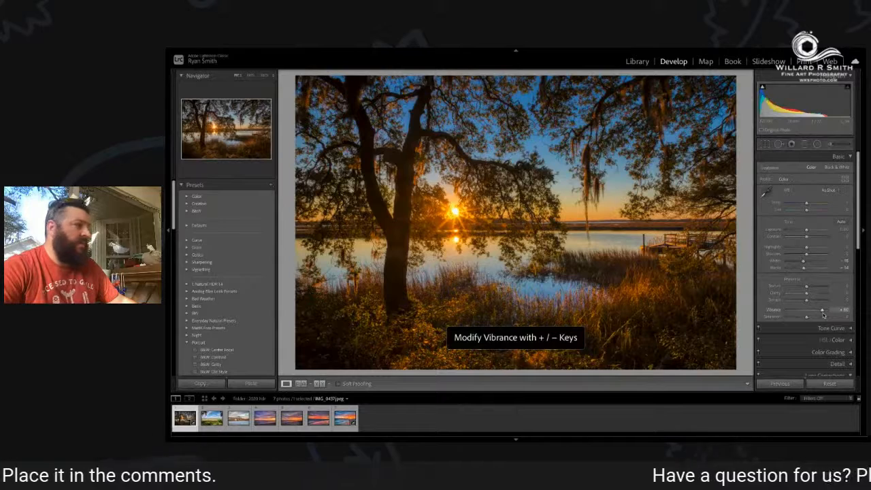
left_click_drag(823, 315, 831, 316)
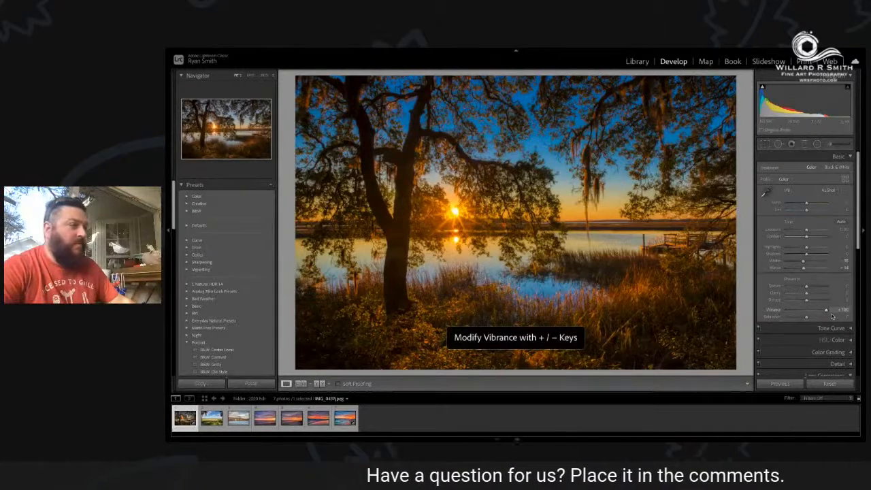
left_click_drag(827, 314, 806, 314)
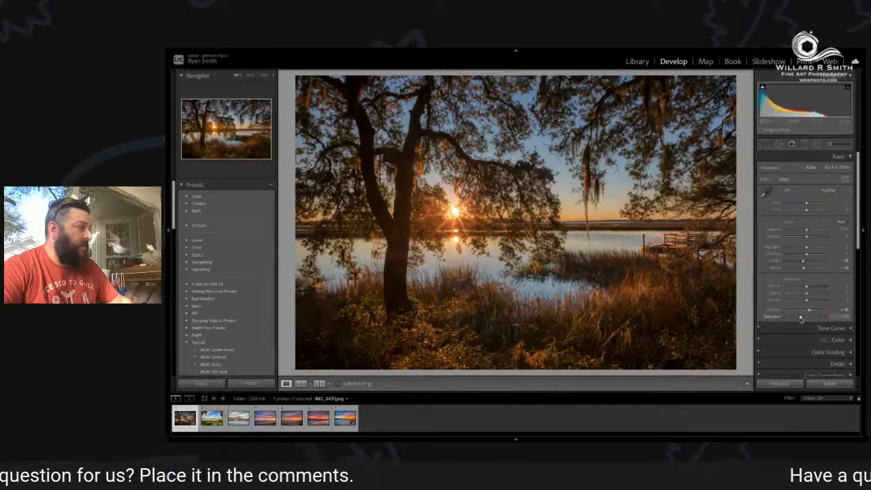
Try the Saturation at +100 and at a slight increase, and set it to 0.
left_click_drag(801, 319, 829, 320)
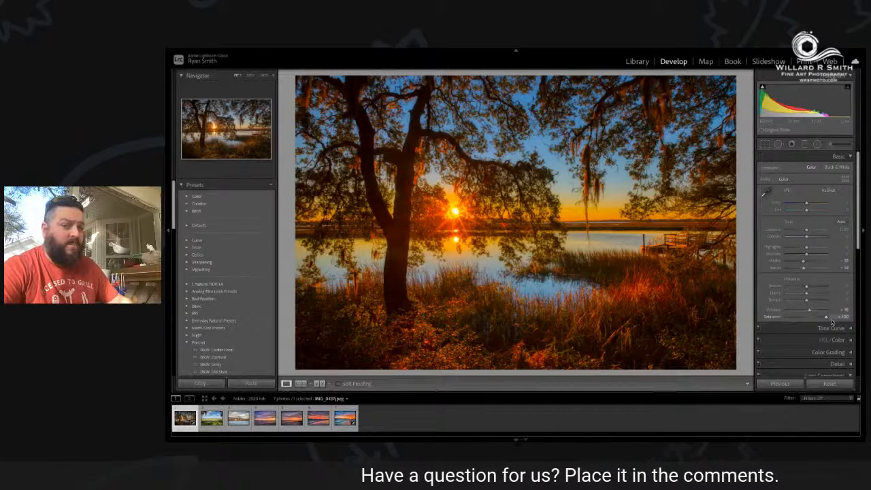
left_click_drag(831, 322, 810, 321)
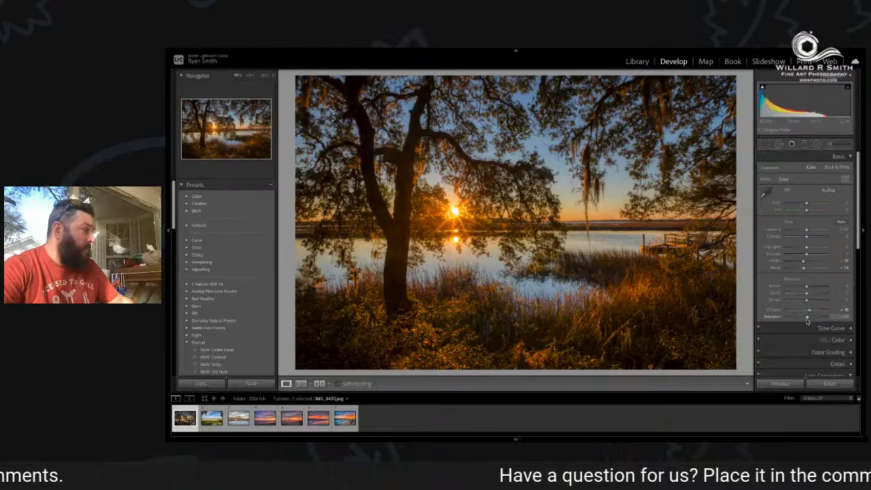
left_click(843, 317)
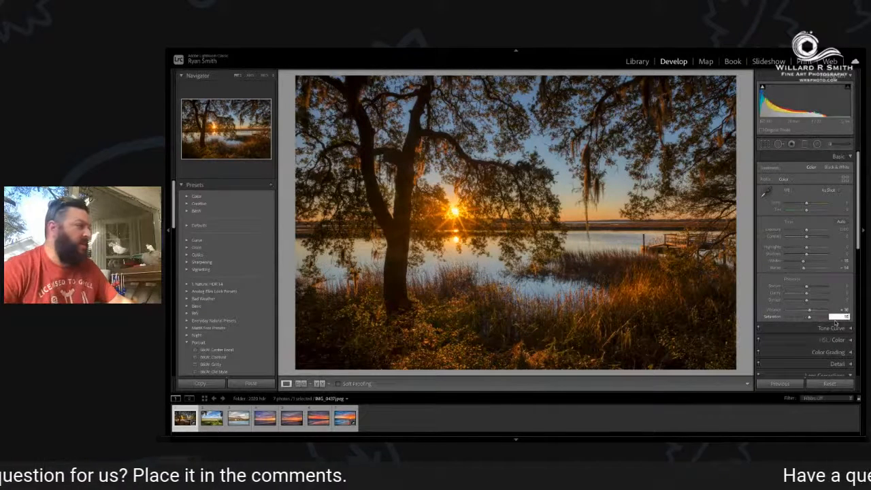
left_click(769, 317)
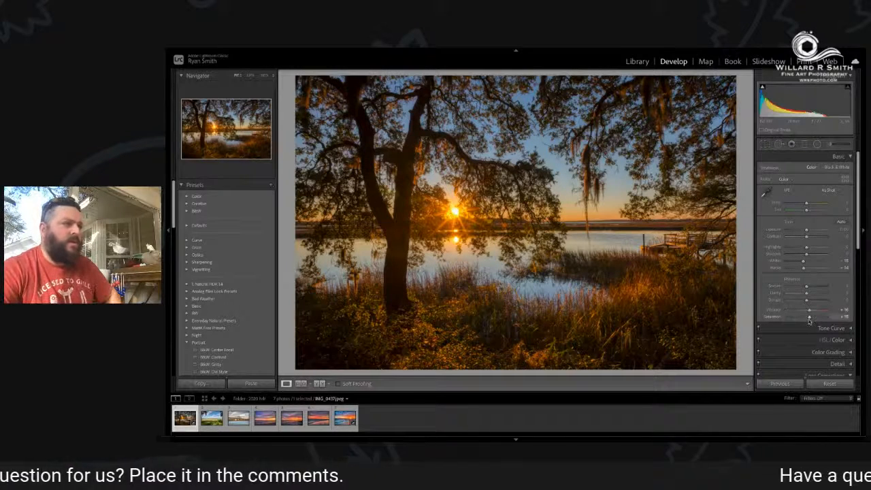
left_click(845, 317)
type("0")
key("Return")
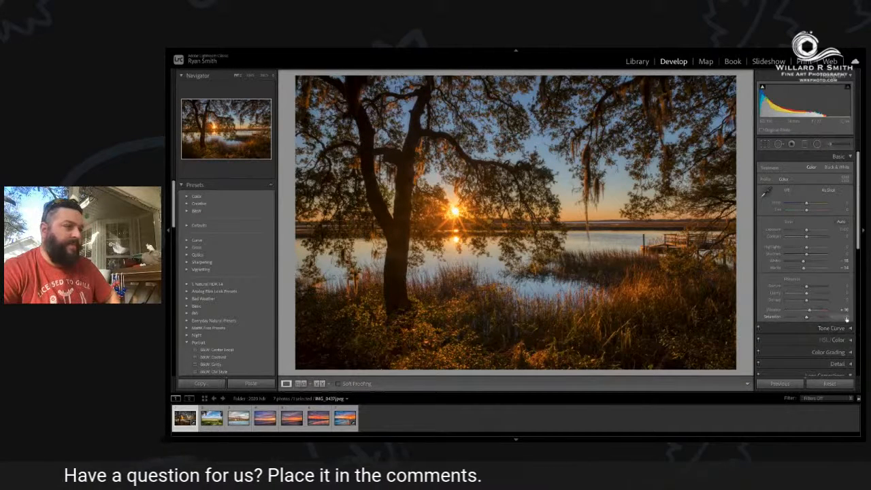
Set the oak tree photo's Saturation to +10, then preview it in Black & White and return it to Color.
left_click(846, 317)
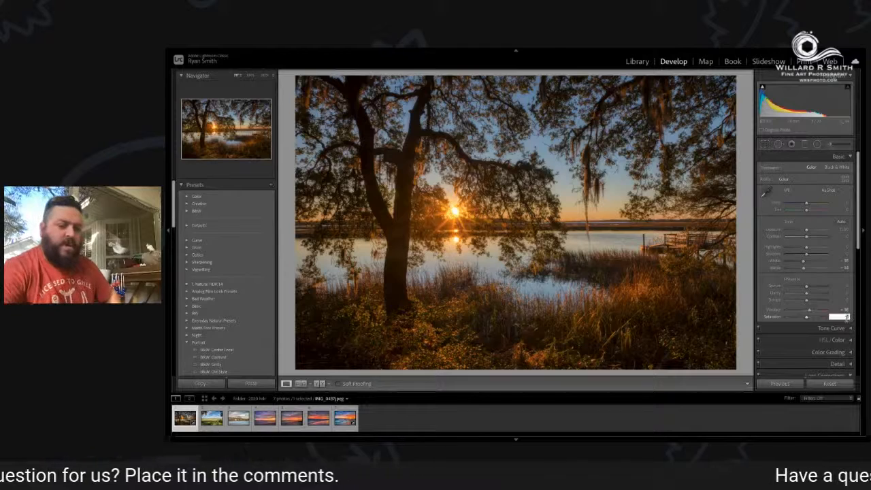
key("Return")
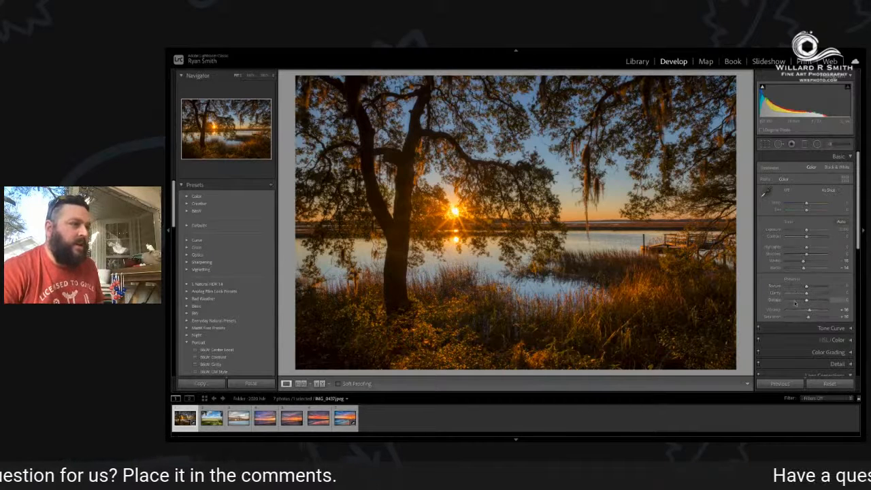
left_click(833, 169)
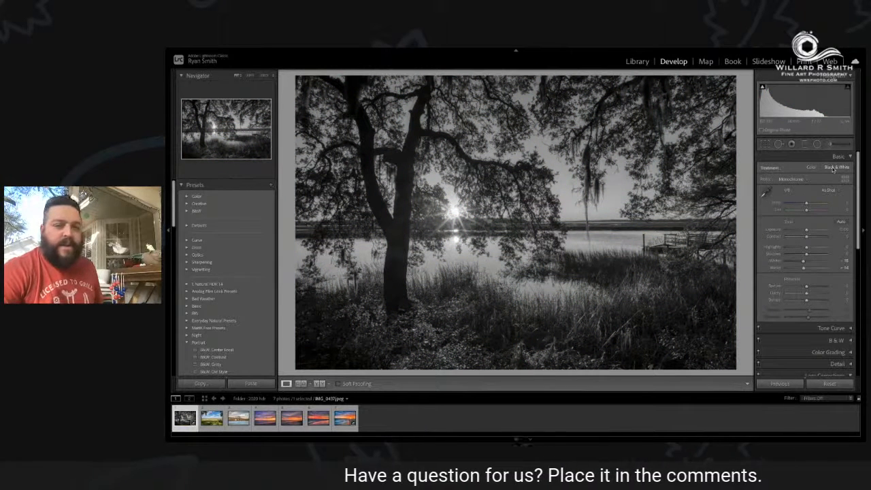
left_click(811, 168)
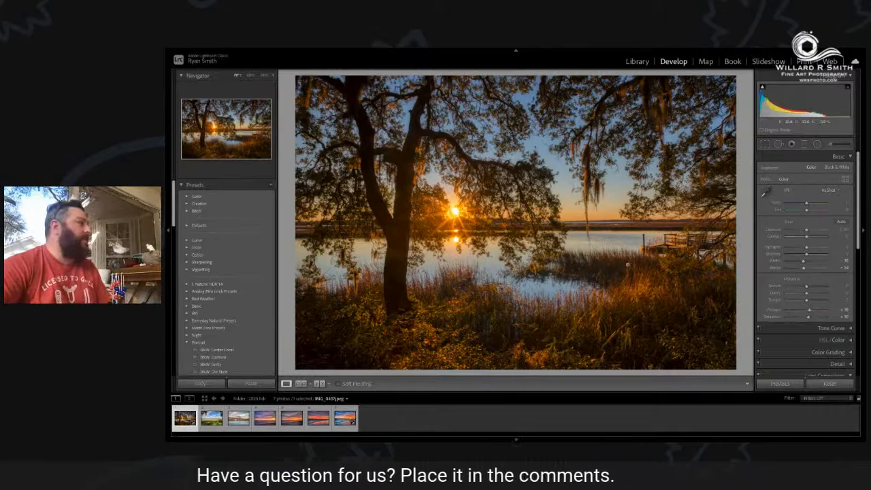
Start exporting the oak tree photo to the hard drive and rename the exported file with the custom name "lace sunset".
mouse_move(239, 52)
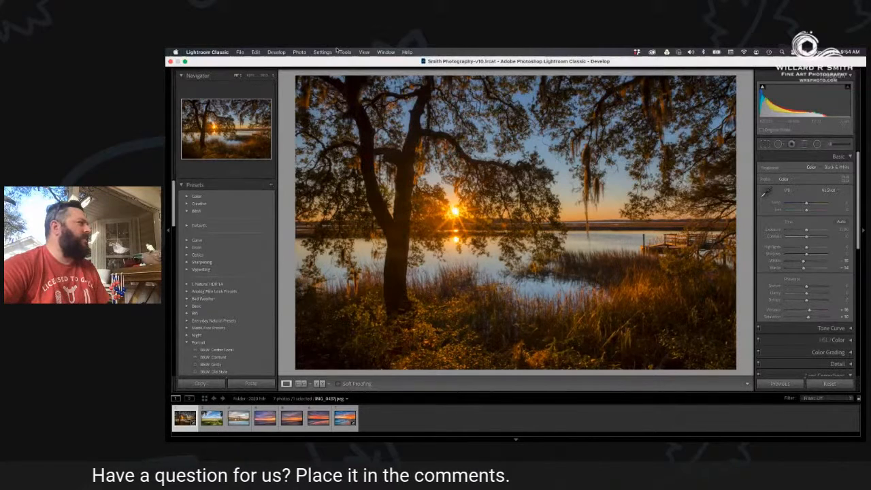
left_click(240, 52)
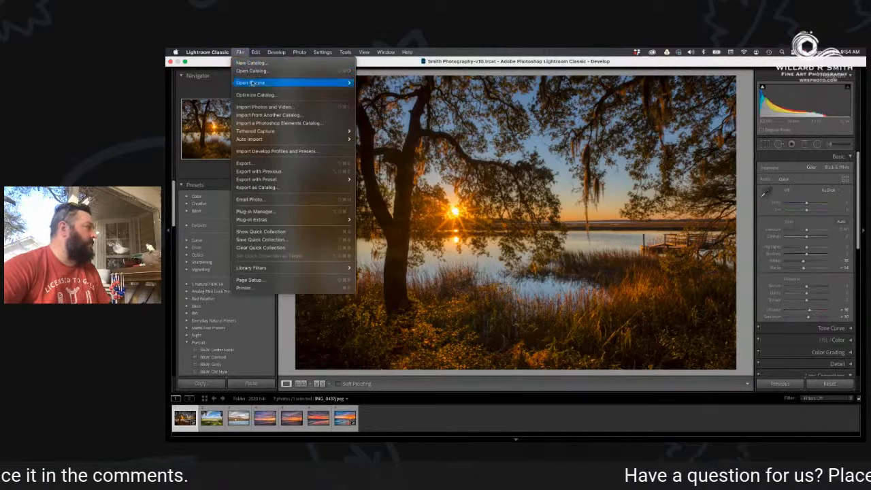
left_click(285, 164)
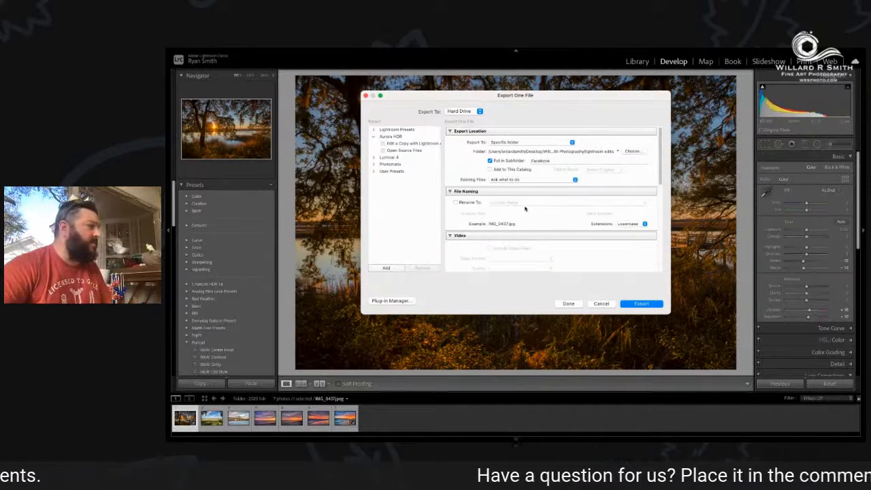
left_click(453, 202)
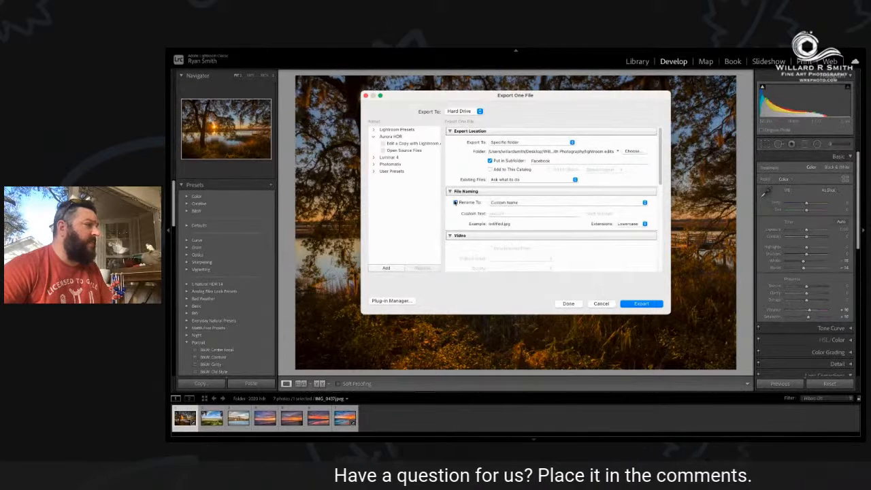
left_click(515, 213)
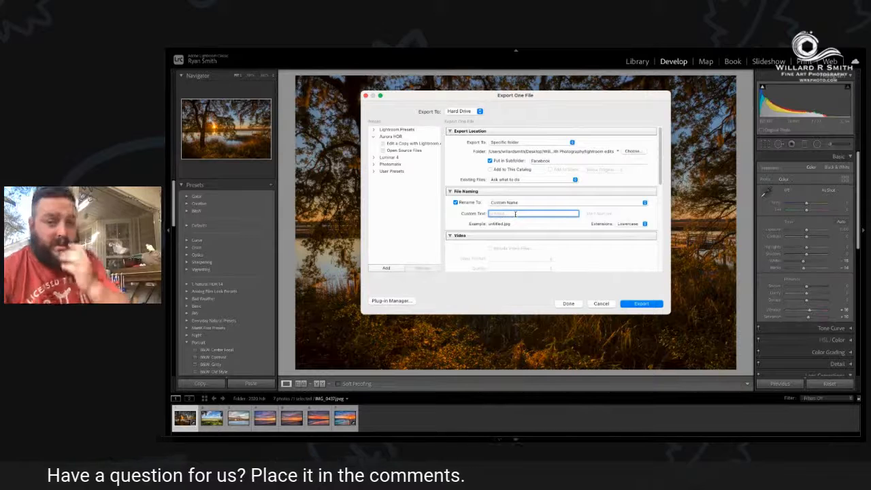
type("tace sunset")
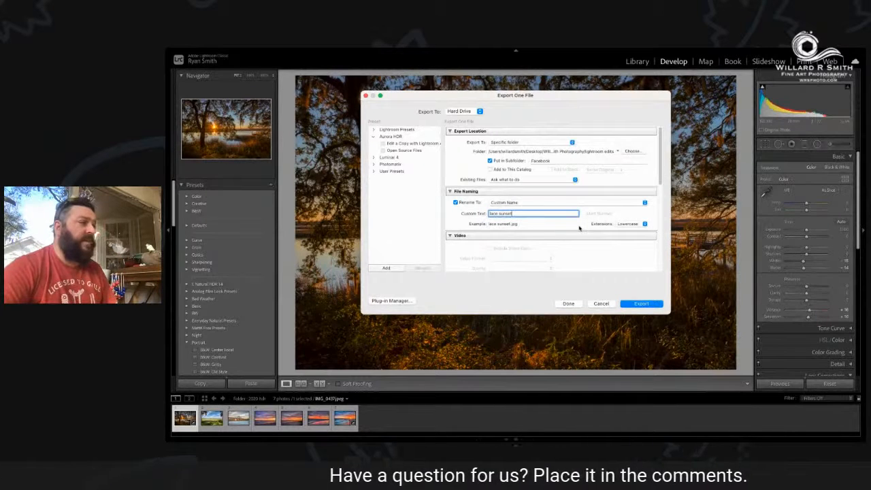
Set the export watermark to White Watermark right New and export the photo.
scroll(577, 255, "down", 1)
scroll(577, 255, "down", 4)
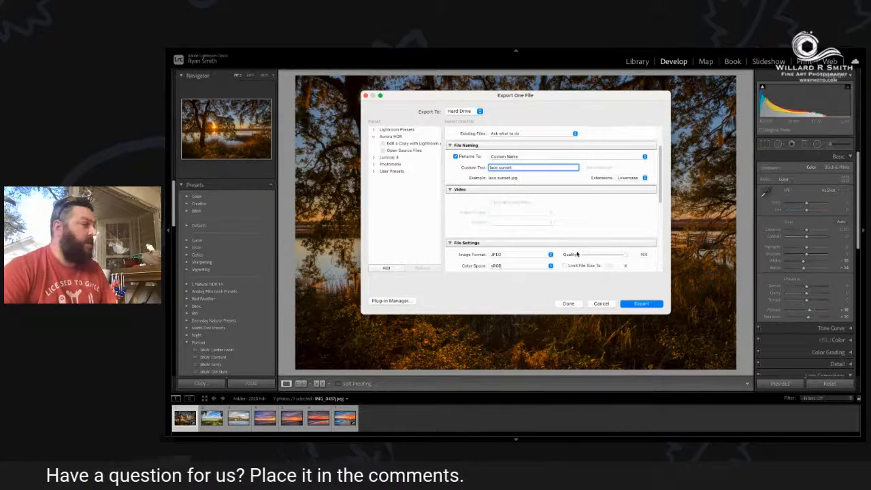
scroll(577, 253, "down", 2)
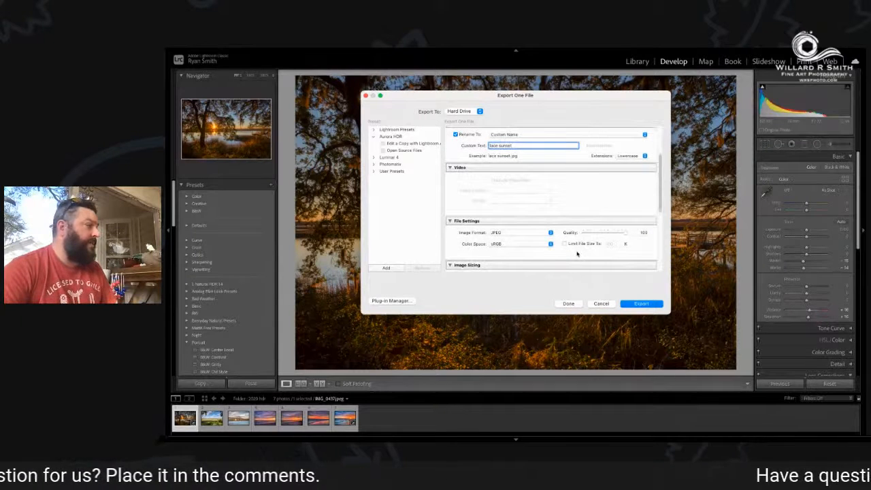
scroll(577, 254, "down", 4)
scroll(577, 254, "down", 3)
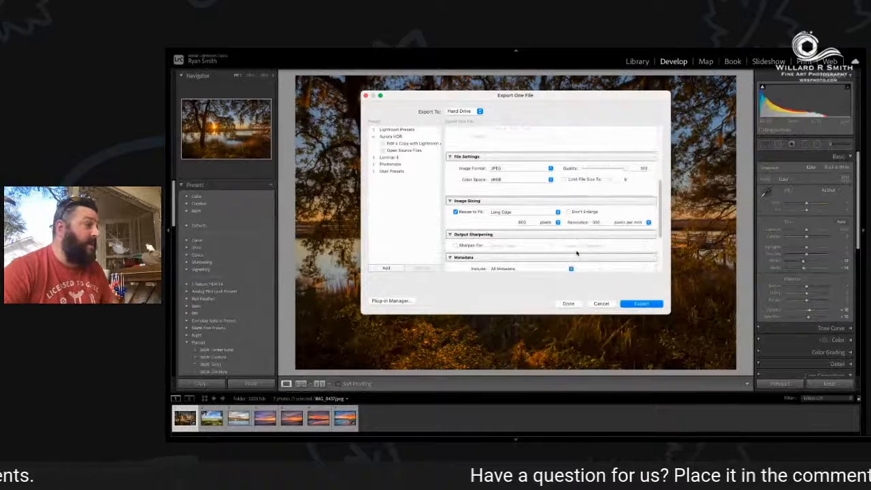
scroll(577, 253, "down", 3)
scroll(577, 253, "down", 5)
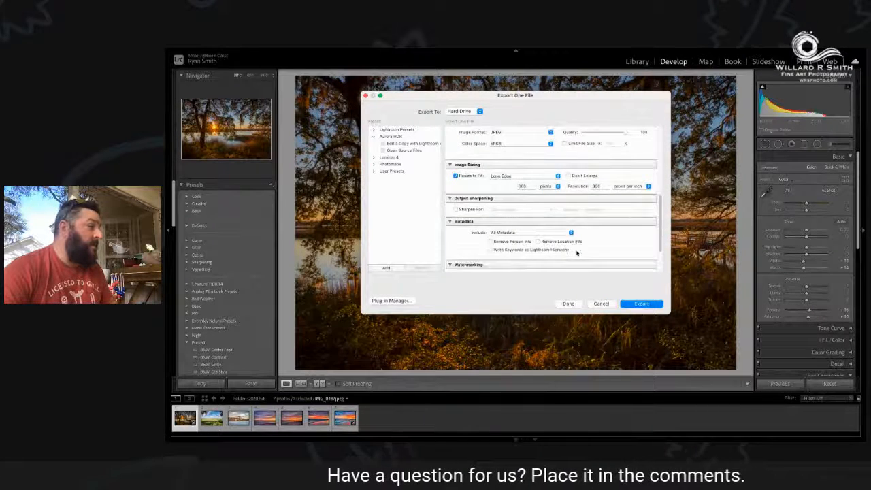
scroll(576, 254, "down", 2)
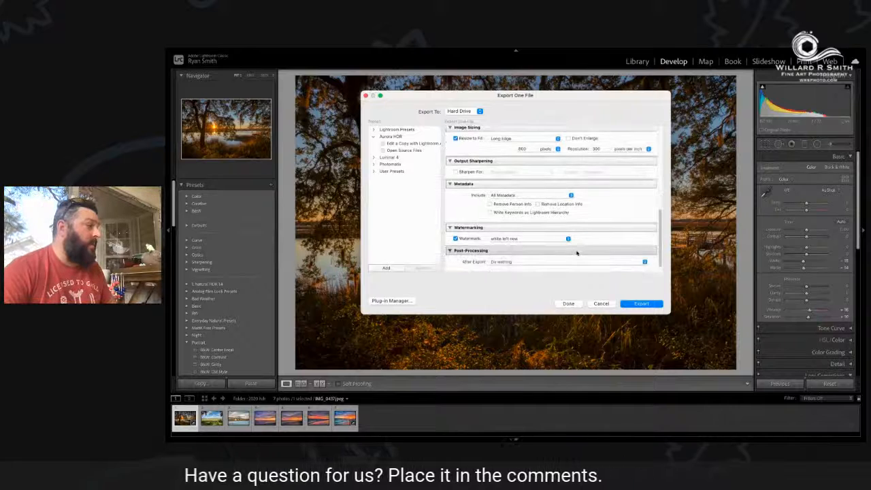
left_click(549, 230)
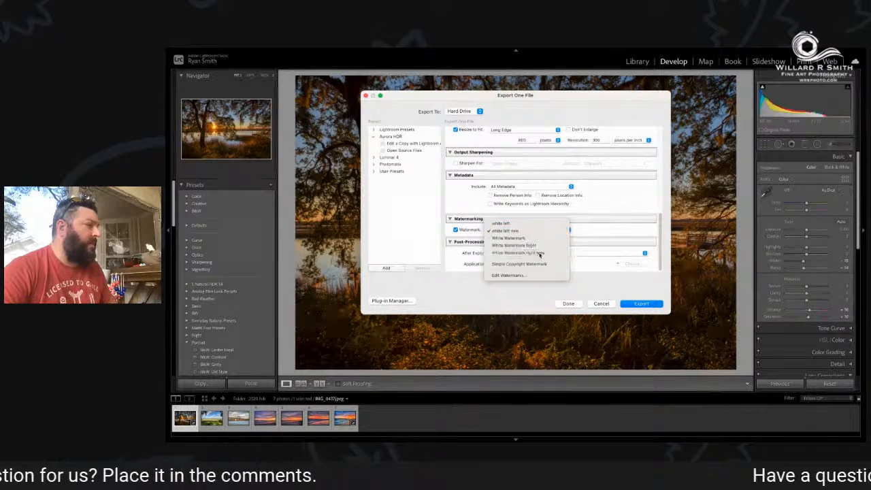
left_click(544, 252)
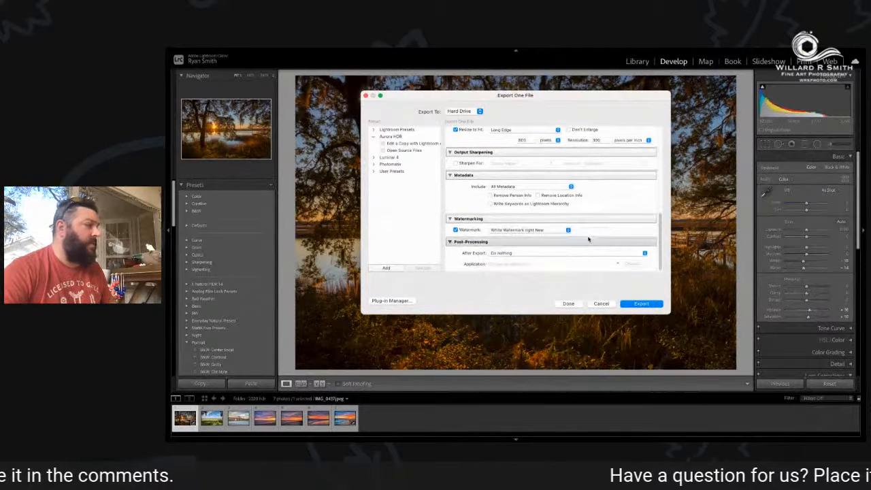
left_click(642, 304)
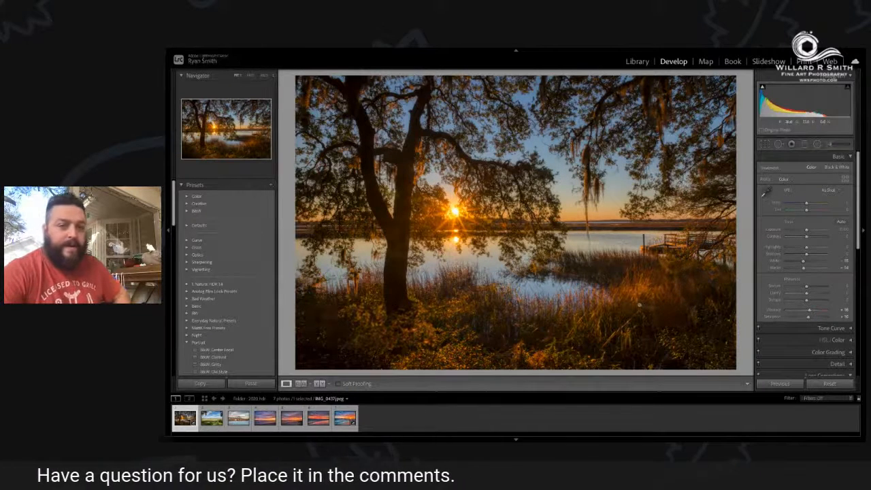
Set up a second export of the oak tree photo outside the Facebook subfolder and without resizing to fit.
left_click(240, 52)
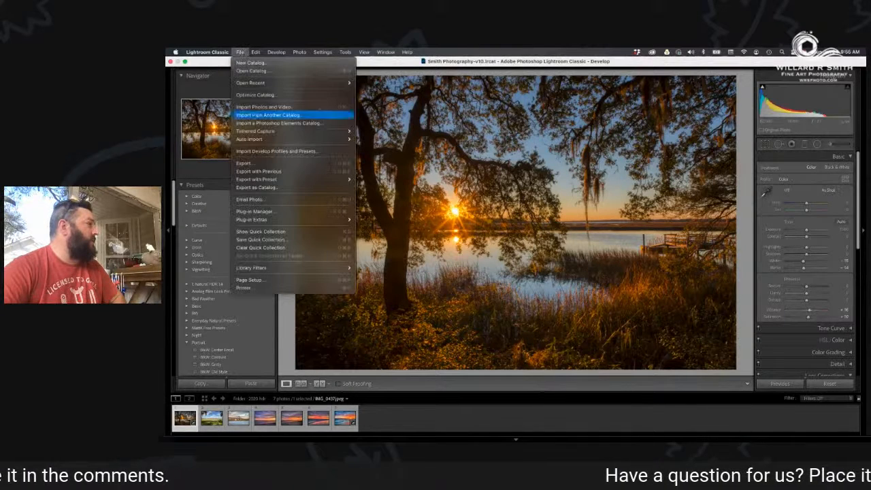
left_click(258, 163)
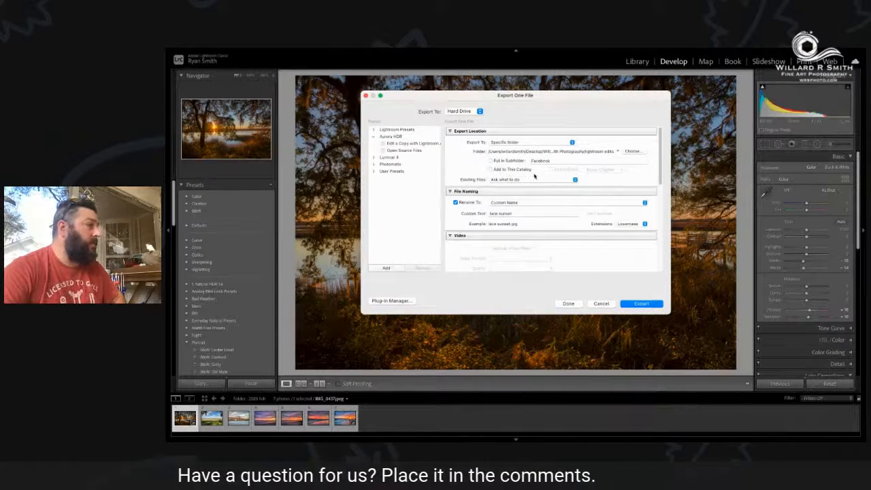
scroll(534, 177, "down", 5)
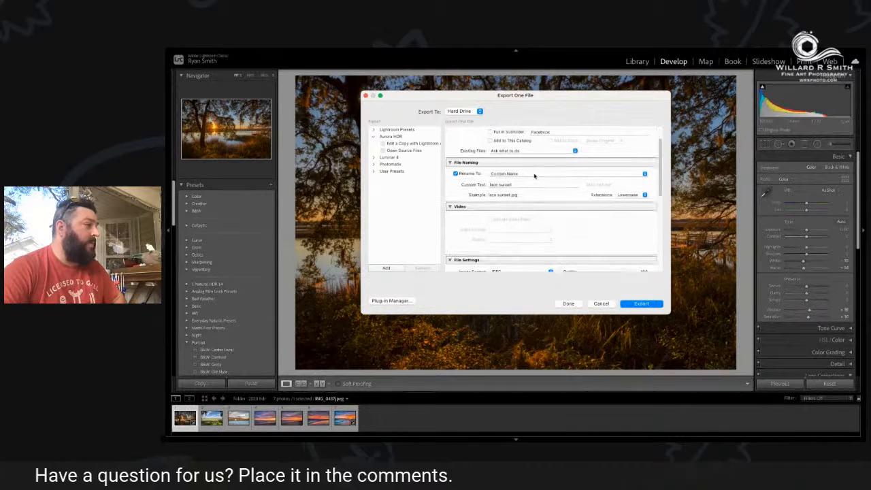
scroll(534, 176, "down", 2)
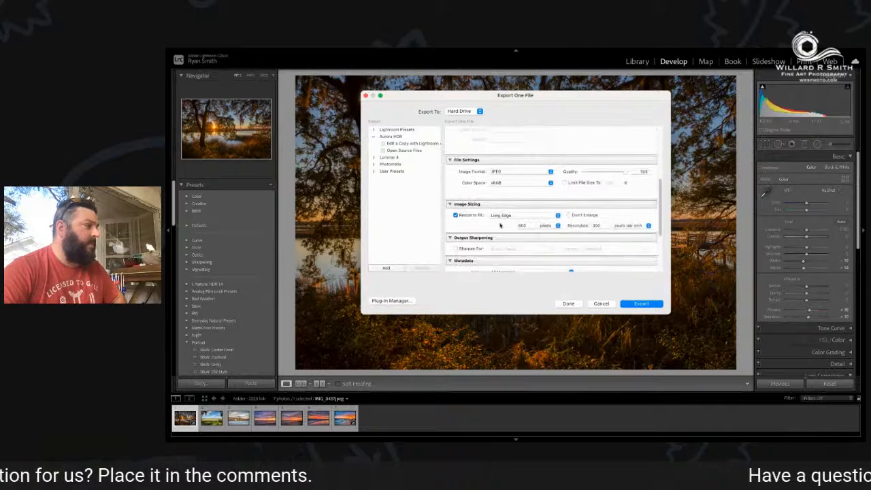
left_click(455, 215)
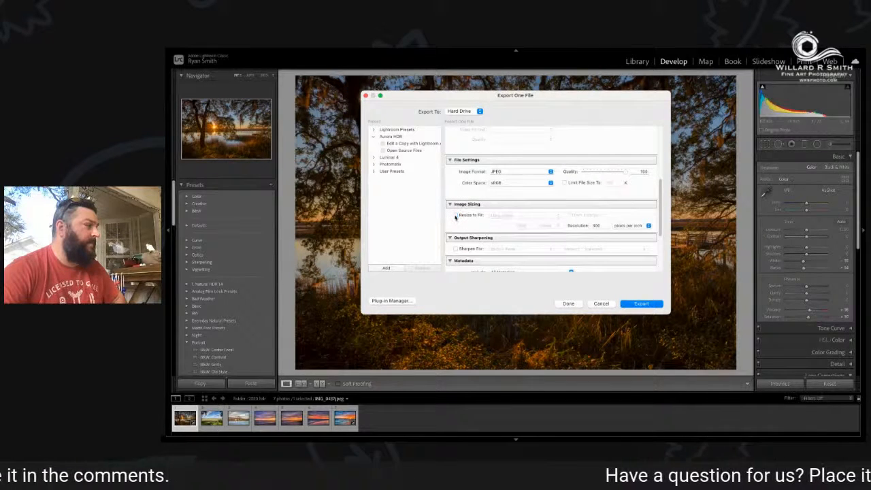
Enable output sharpening for Glossy Paper at the Standard amount, turn off the watermark and export the full-size photo.
scroll(511, 219, "down", 3)
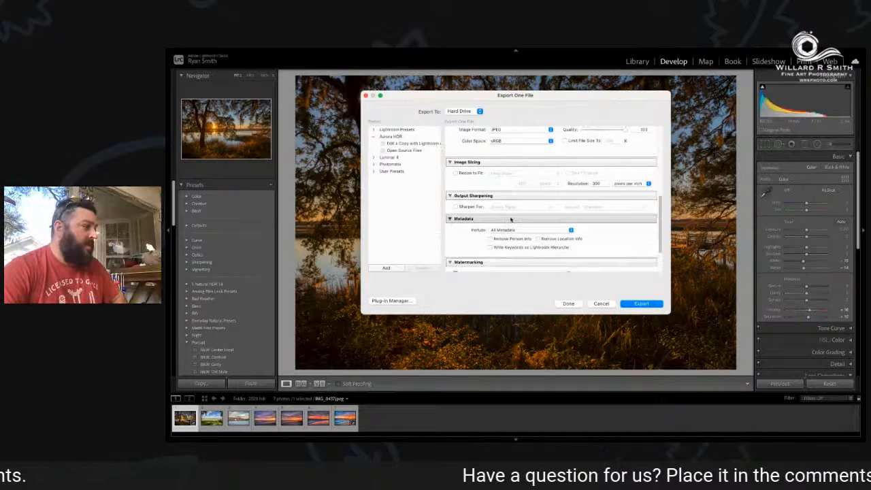
left_click(455, 207)
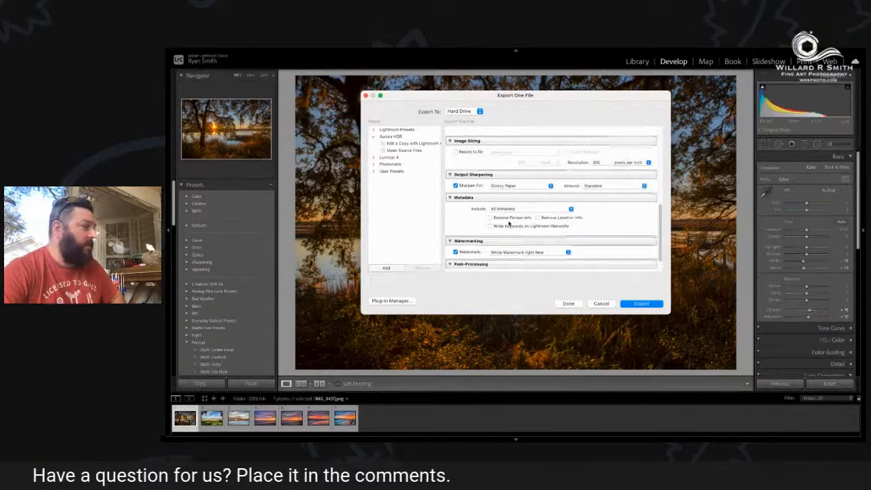
scroll(497, 228, "down", 2)
left_click(459, 232)
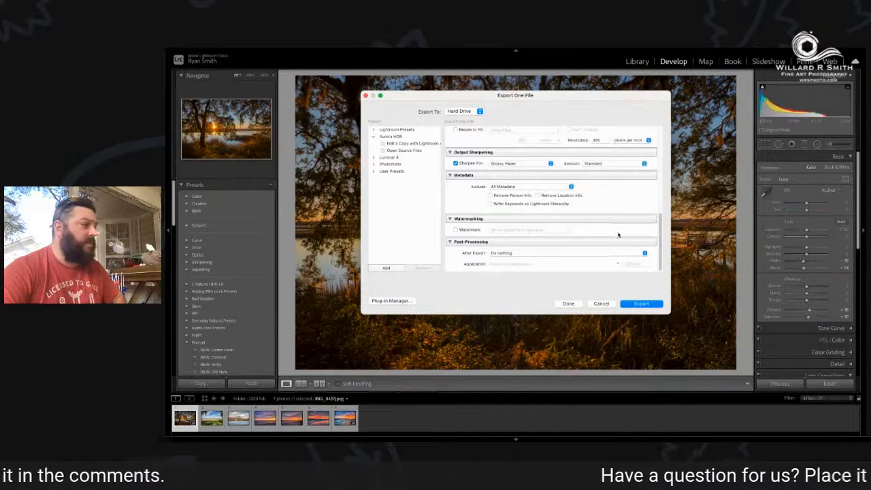
left_click(646, 305)
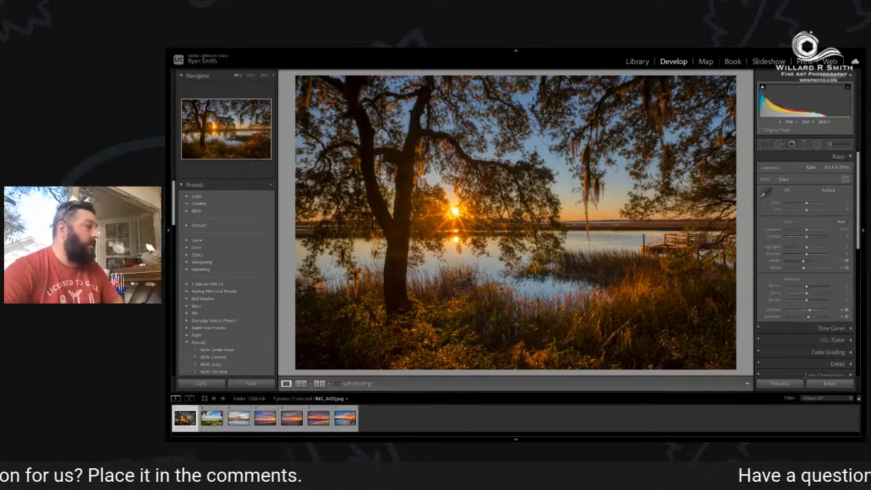
Remove the lower tip of the moss strand hanging over the water with the Spot Removal tool.
left_click(548, 202)
left_click_drag(502, 205, 710, 156)
left_click_drag(533, 161, 452, 42)
left_click_drag(585, 233, 301, 162)
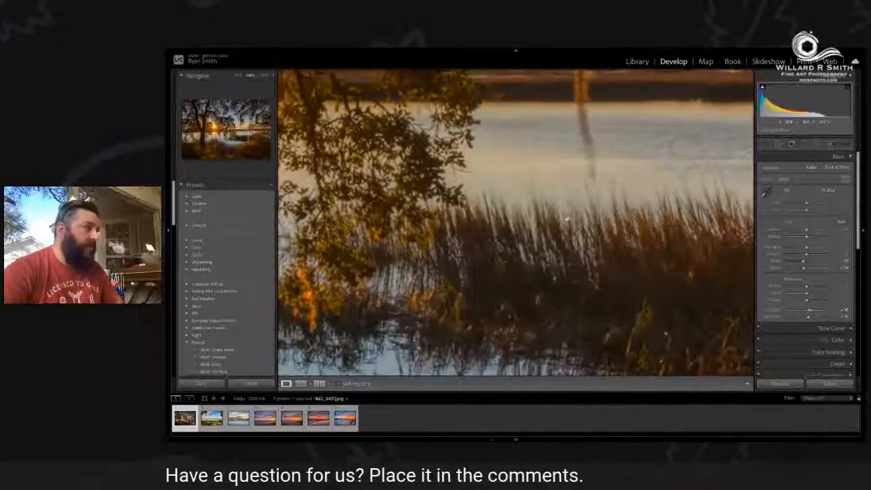
left_click_drag(643, 224, 383, 299)
left_click_drag(496, 212, 635, 231)
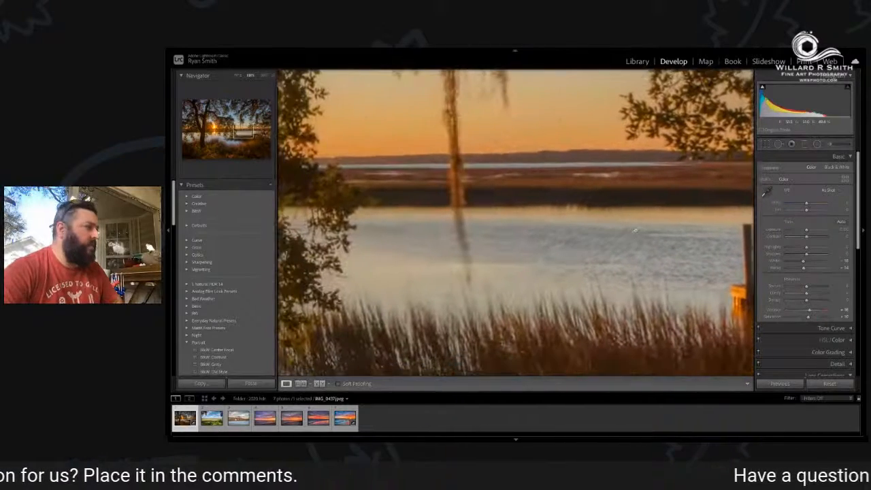
left_click_drag(459, 271, 520, 252)
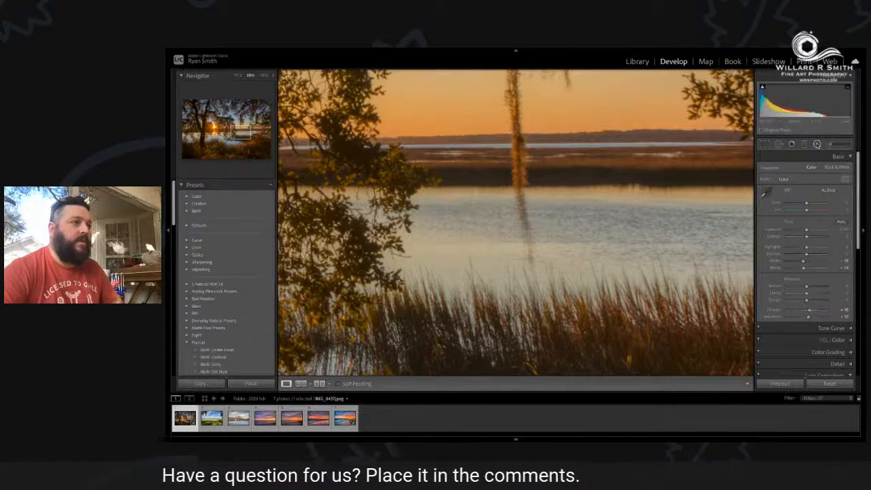
left_click(817, 144)
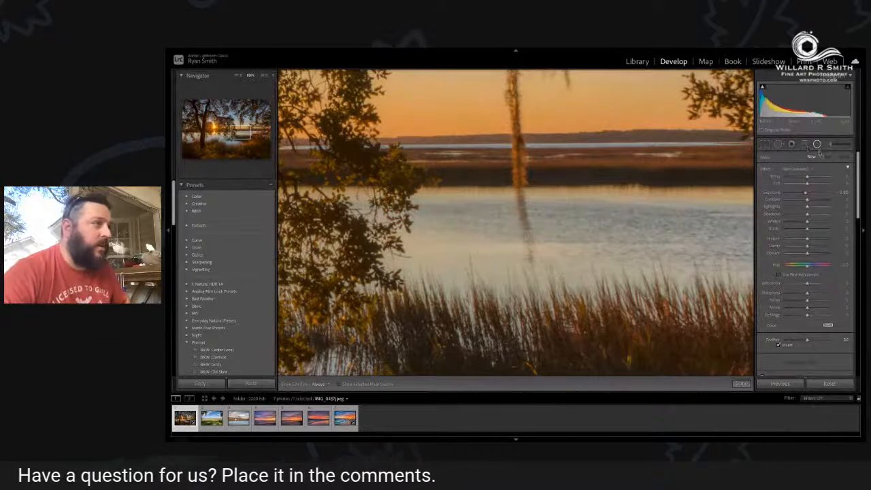
left_click(778, 144)
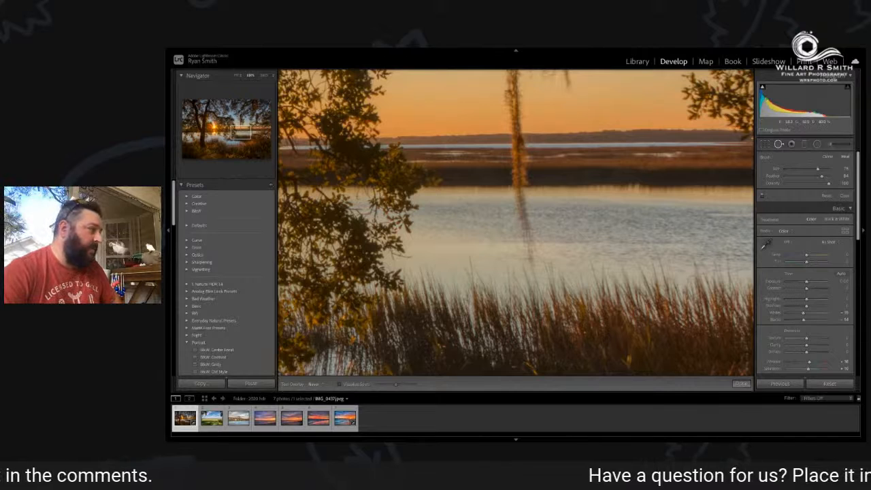
left_click_drag(529, 235, 530, 249)
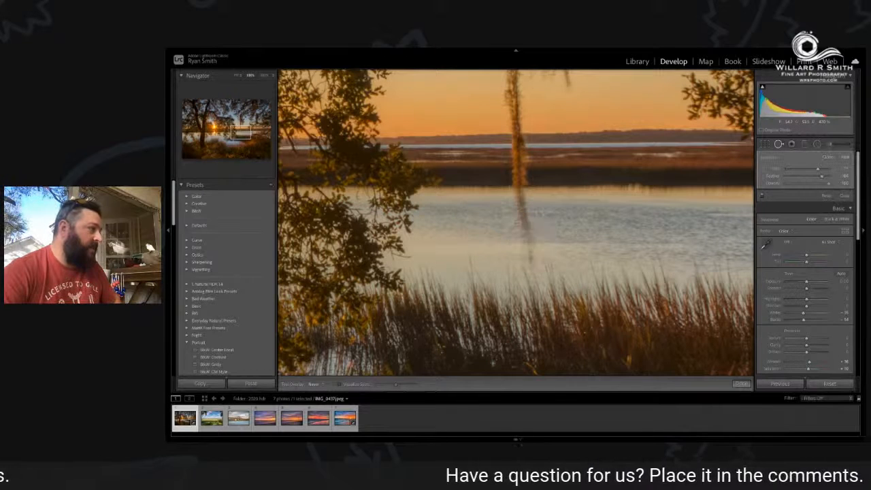
left_click_drag(525, 217, 525, 219)
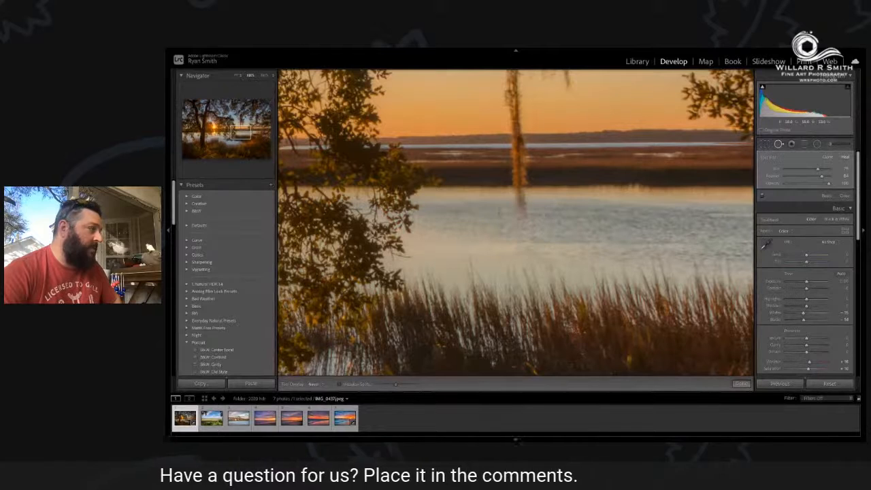
mouse_move(327, 56)
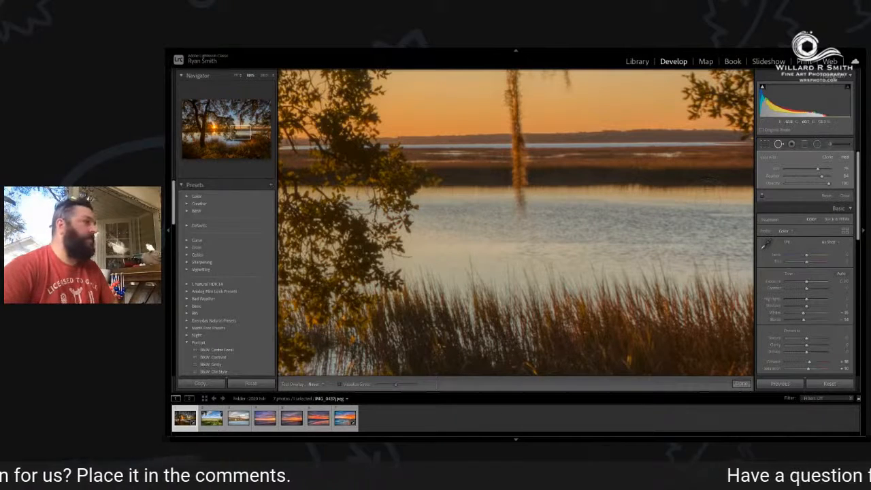
Leave the Spot Removal tool and inspect the moss strand over the water up close and in the full photo.
left_click(765, 145)
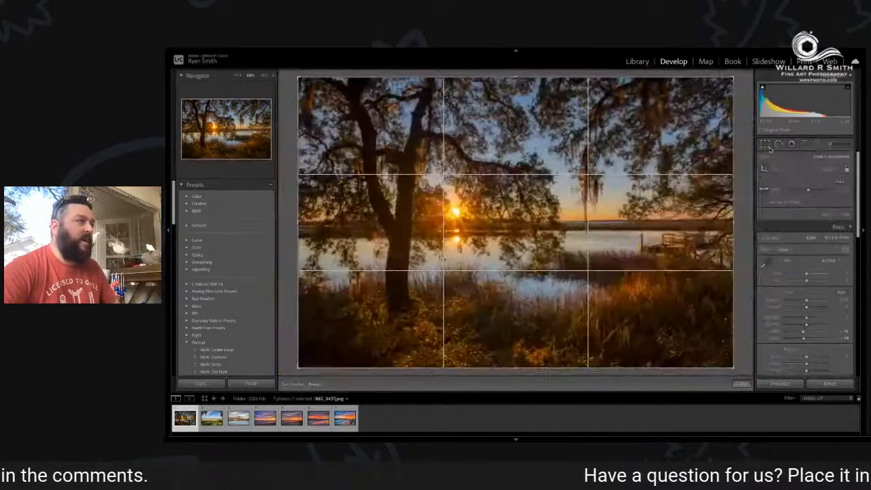
left_click(769, 148)
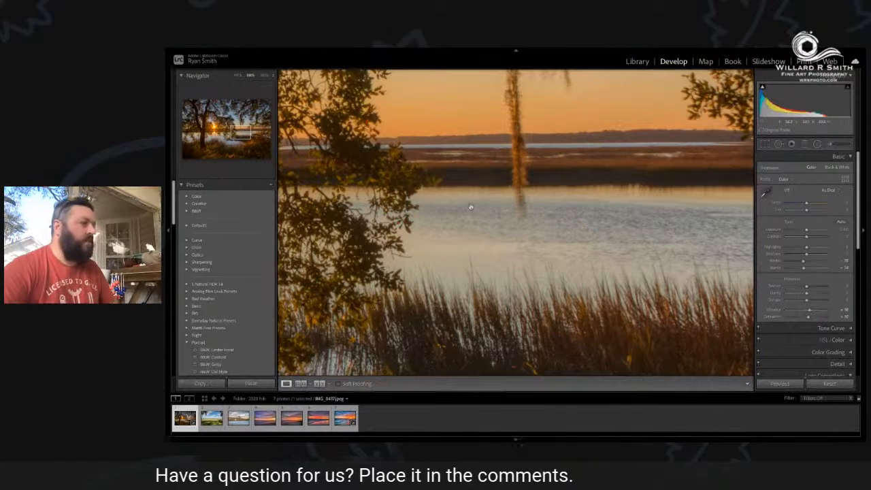
left_click_drag(471, 193, 515, 240)
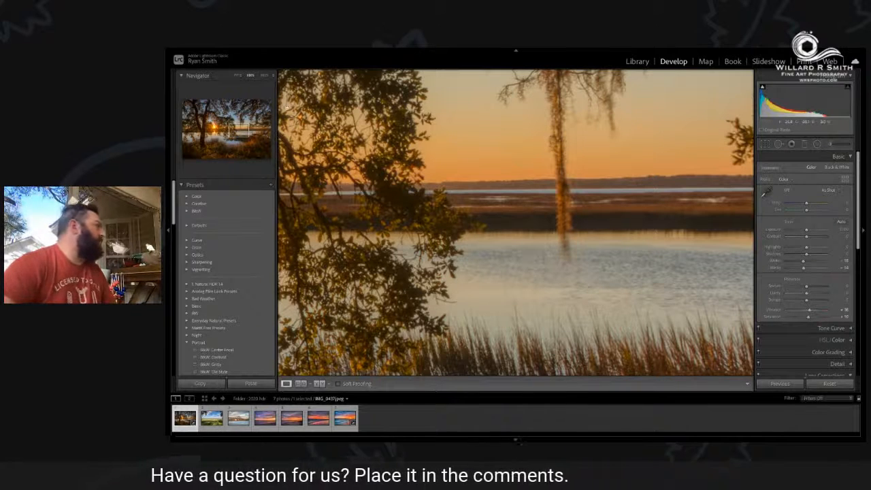
left_click(236, 77)
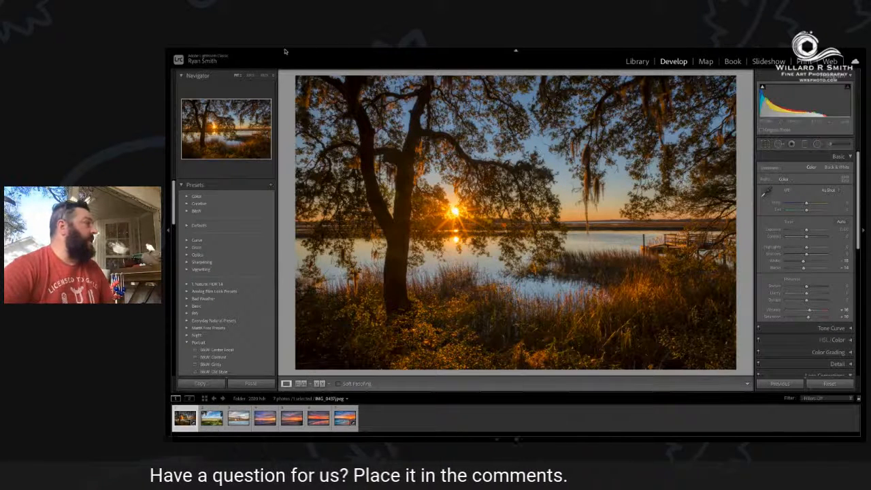
mouse_move(272, 49)
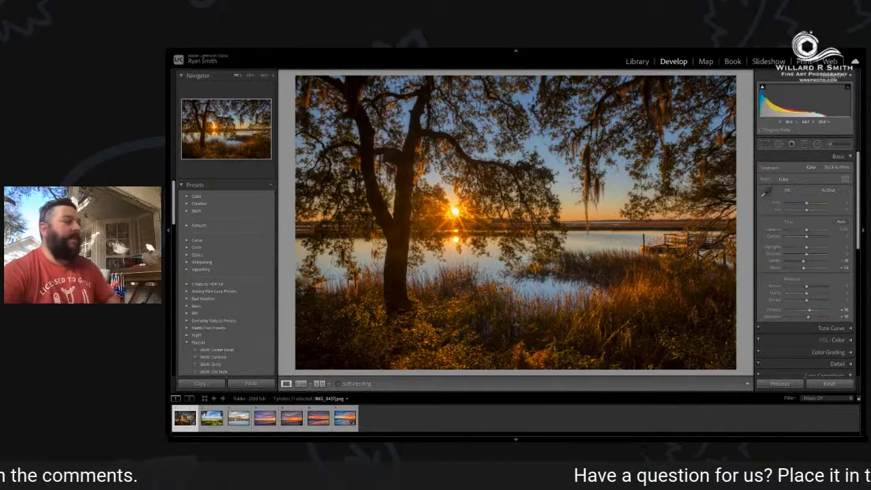
left_click(778, 145)
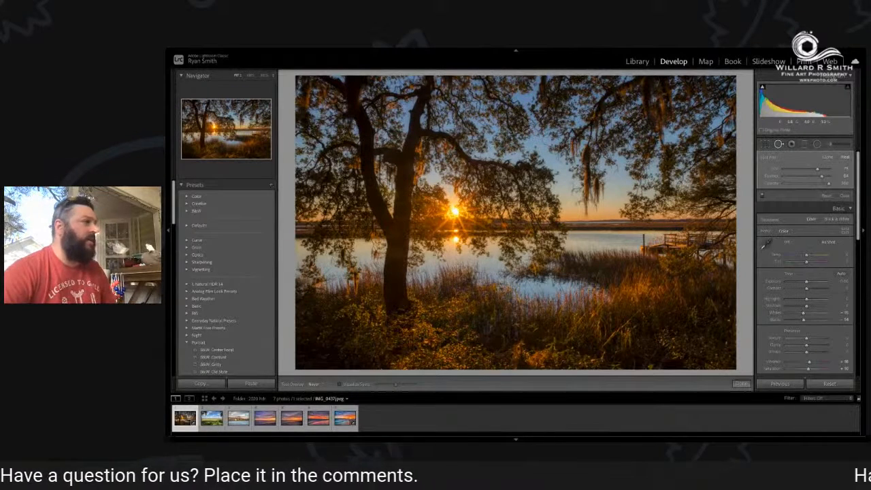
left_click(765, 144)
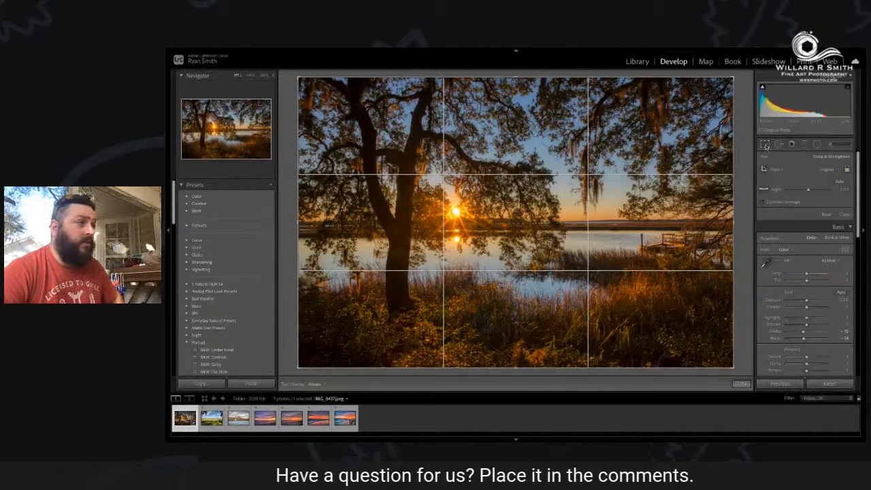
left_click(765, 145)
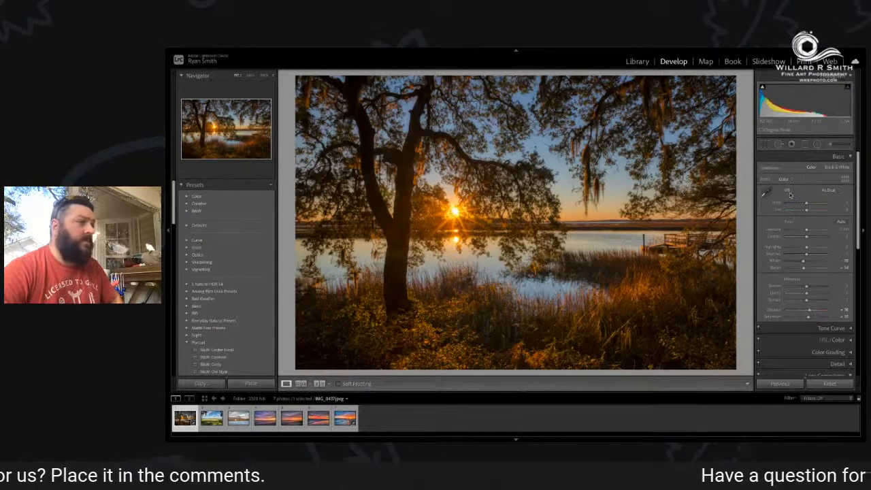
Try a 16 x 9 crop on the oak tree photo, shift its framing vertically, and restore the As Shot aspect ratio.
left_click(765, 145)
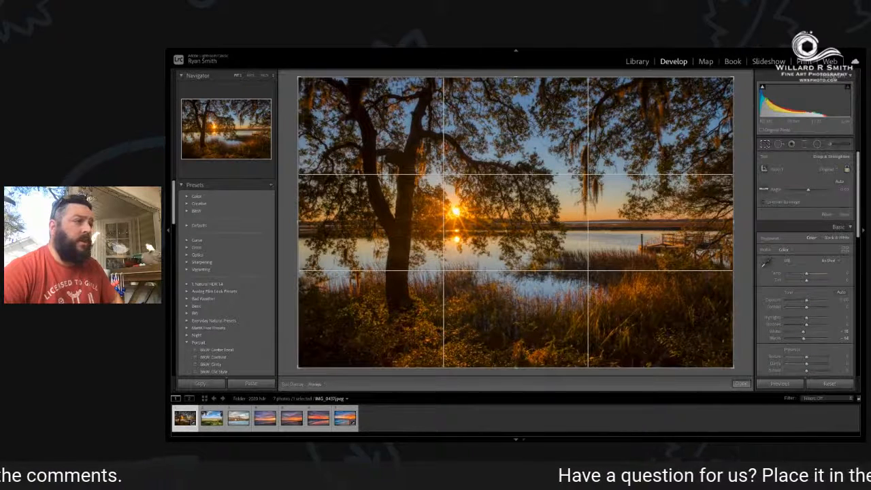
left_click(832, 170)
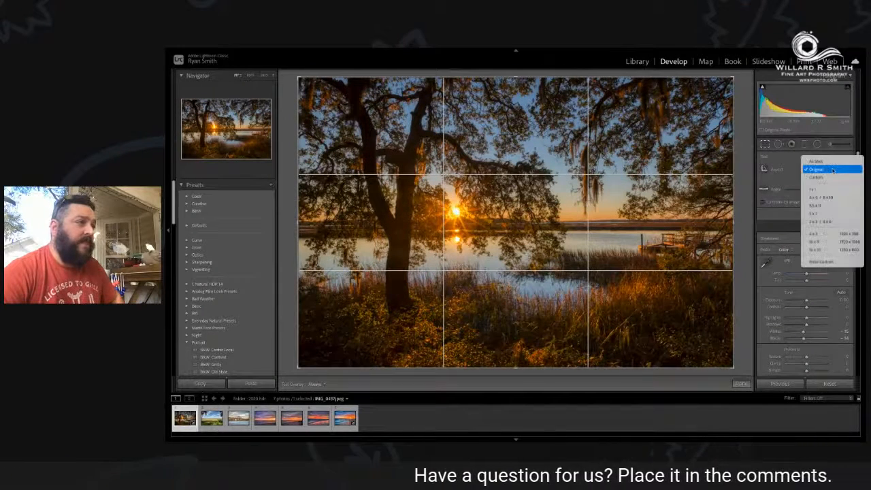
left_click(829, 243)
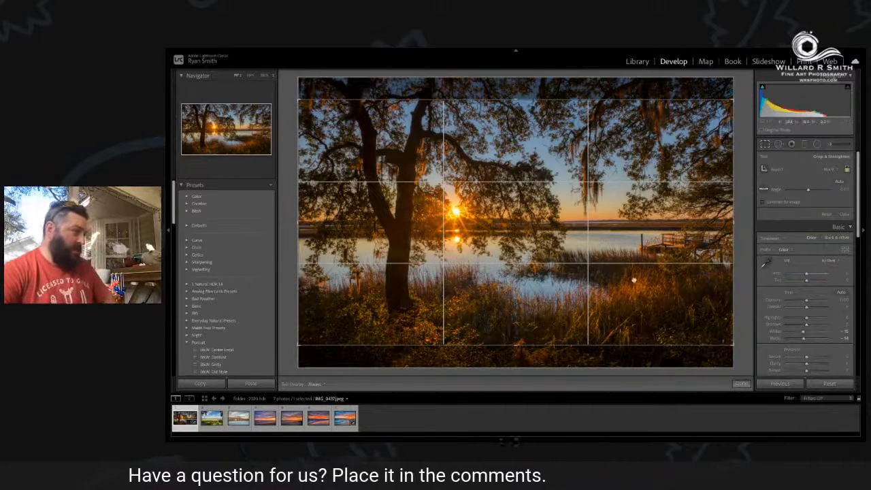
left_click_drag(626, 286, 627, 315)
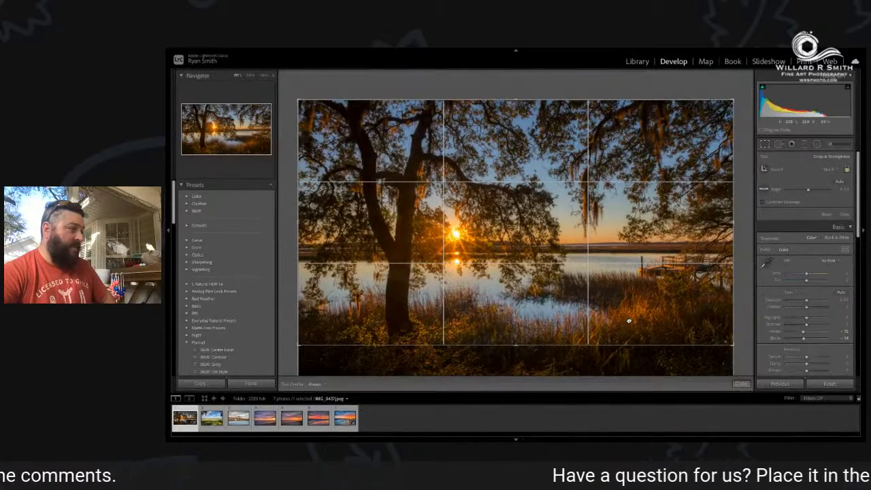
left_click_drag(629, 319, 627, 296)
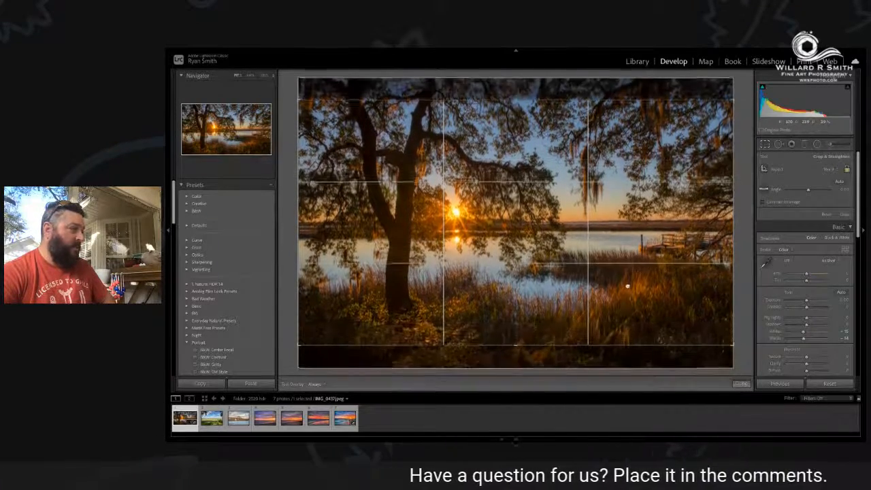
left_click(835, 170)
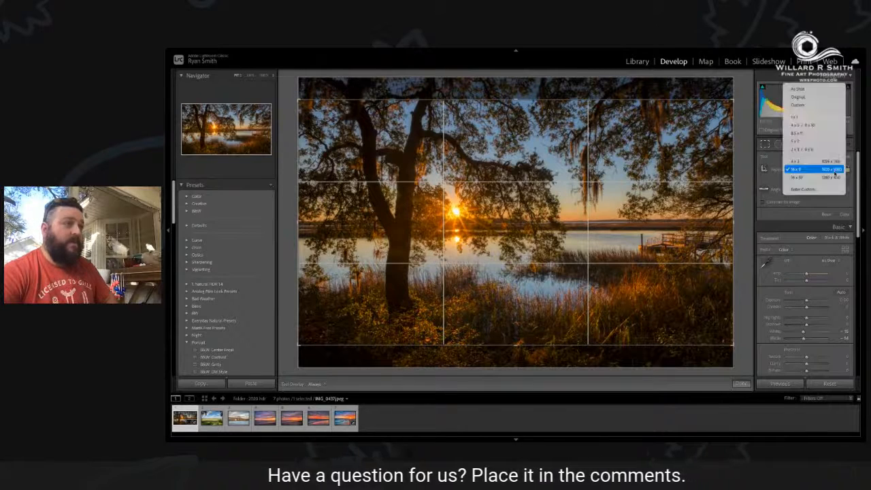
left_click(815, 89)
left_click(765, 144)
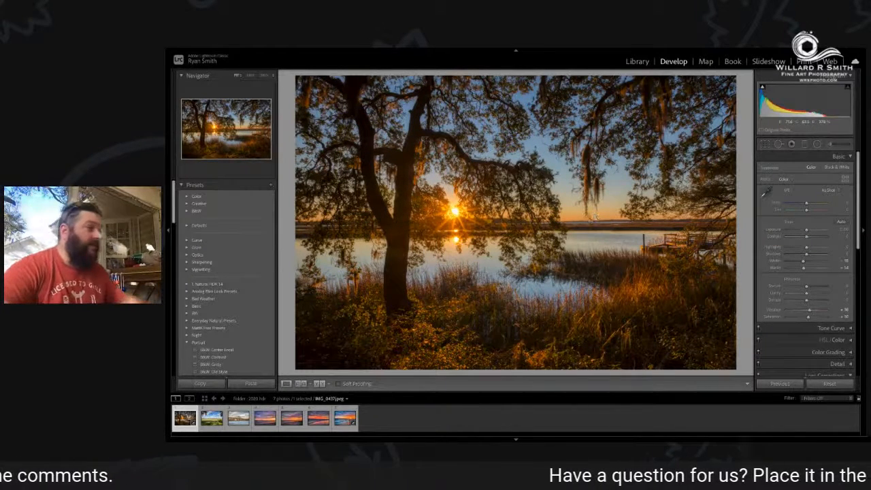
Check the moss retouch at the horizon and re-export the full-size print version, overwriting the existing lace sunset.jpg.
left_click(591, 244)
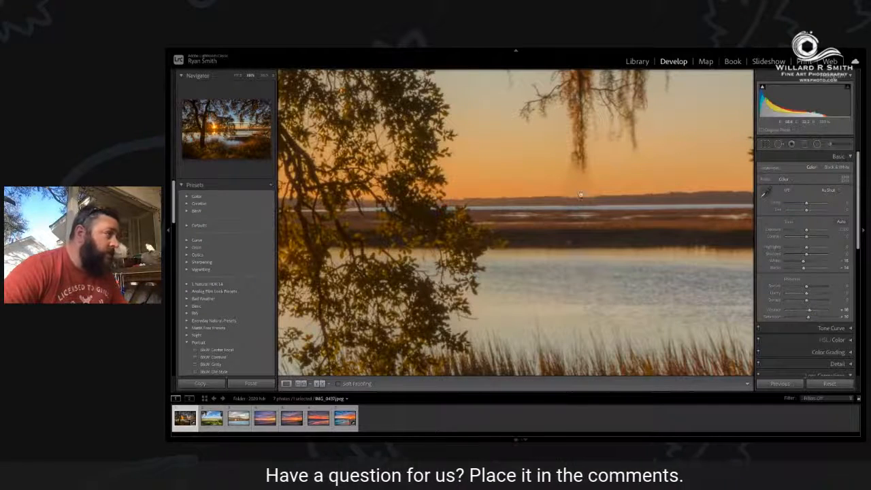
left_click(585, 292)
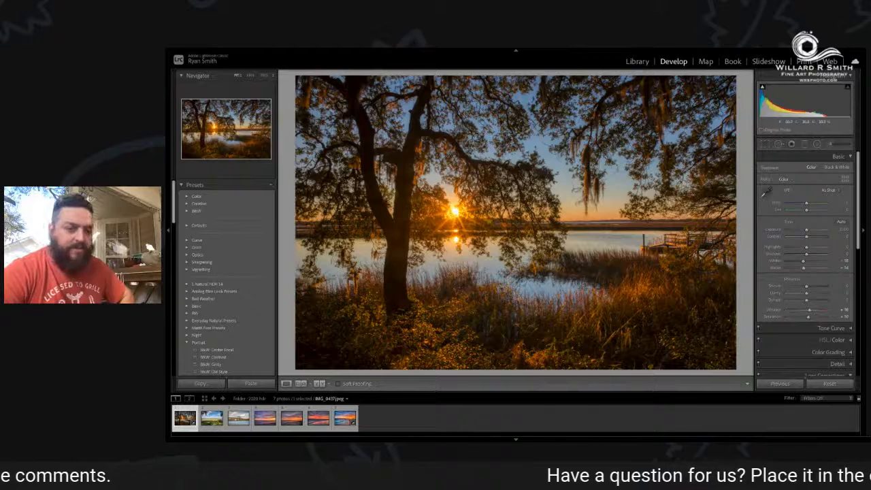
mouse_move(258, 50)
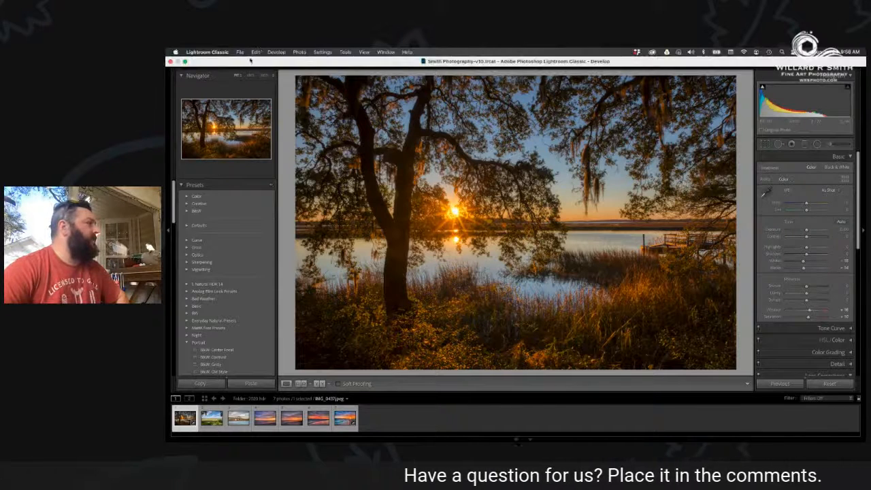
left_click(240, 52)
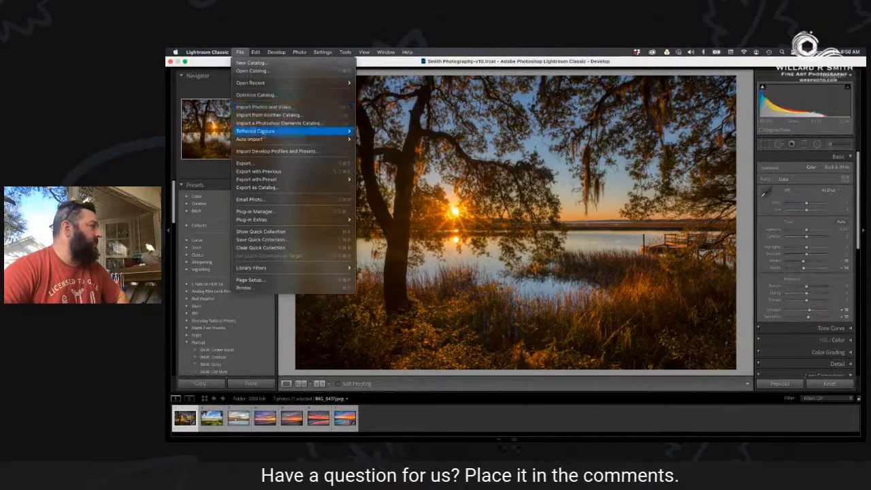
left_click(258, 163)
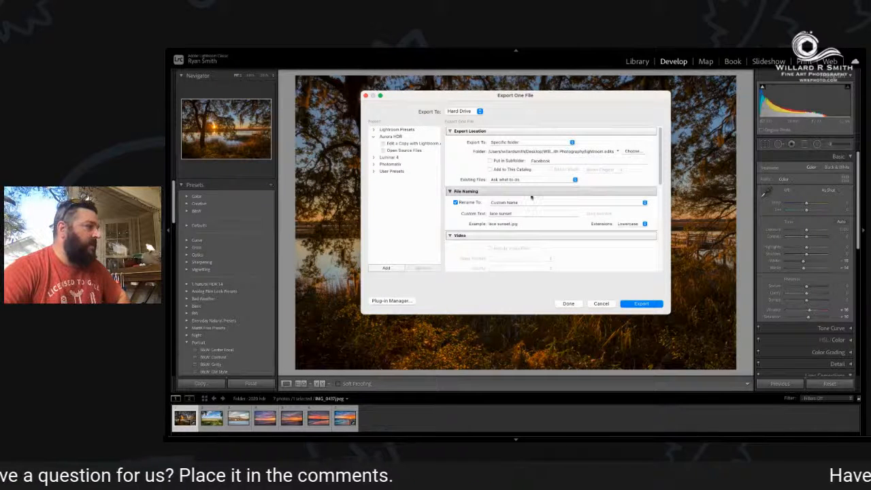
scroll(531, 196, "down", 10)
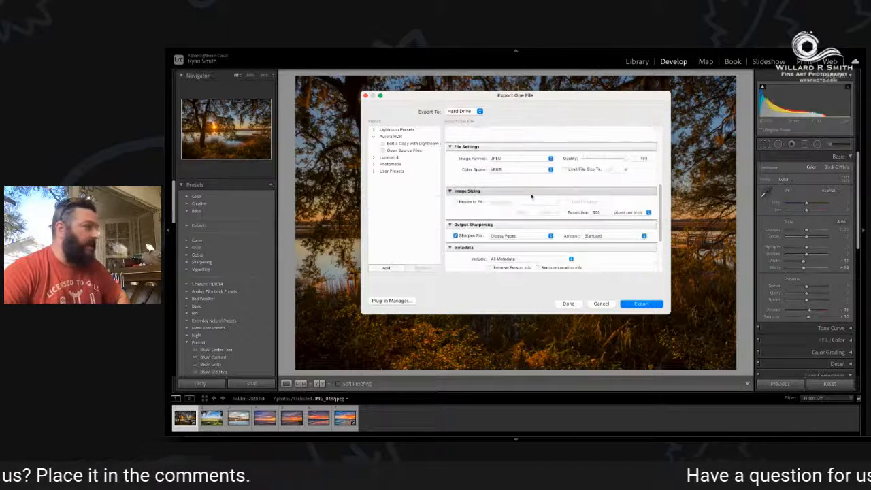
scroll(529, 195, "down", 1)
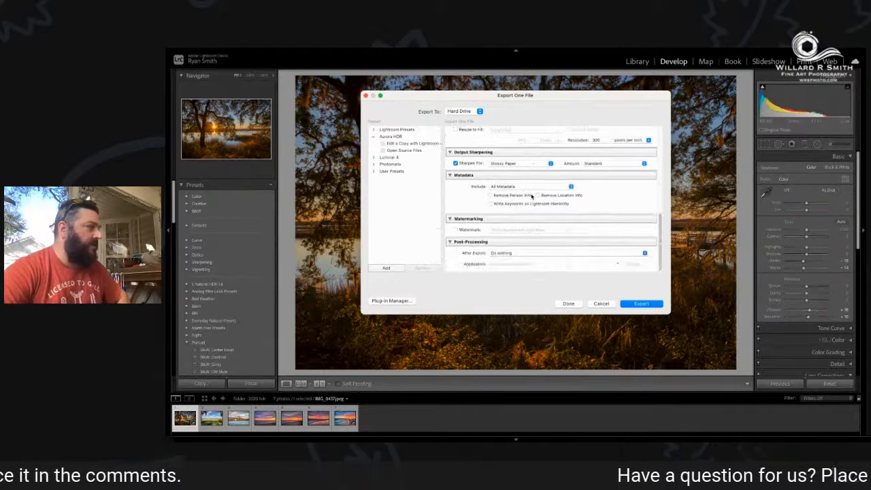
left_click(642, 304)
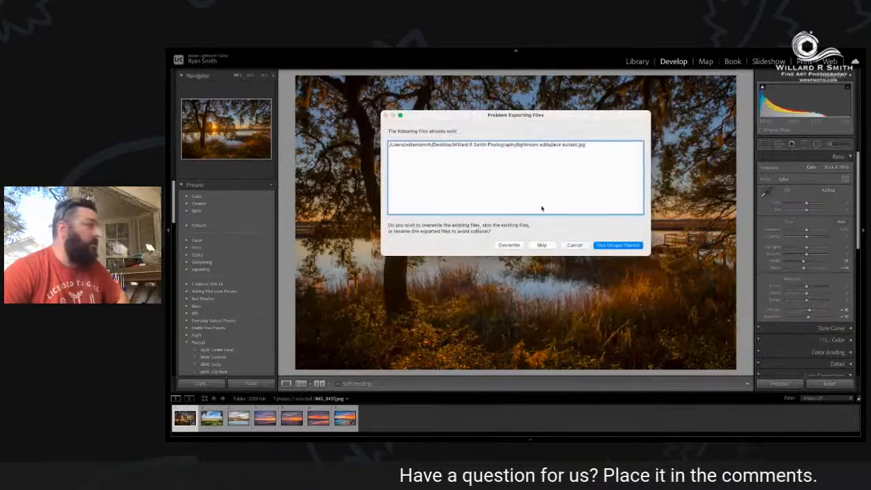
left_click(509, 244)
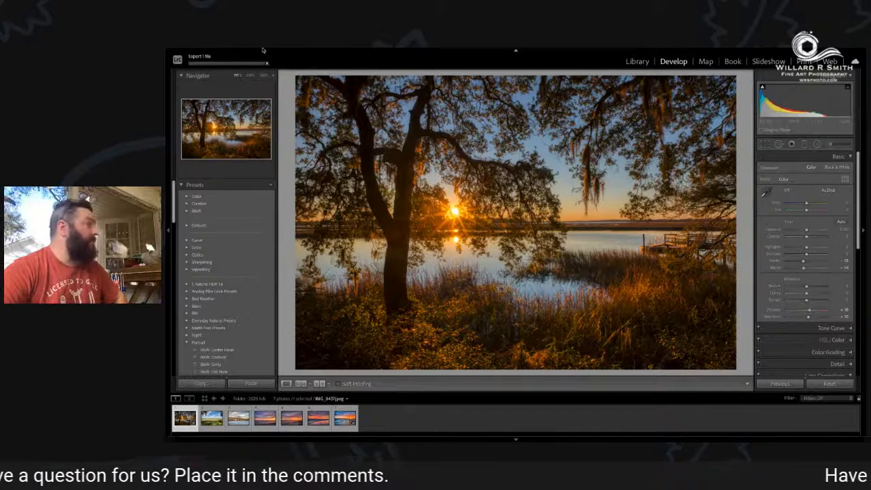
Set up a web export into the Facebook subfolder, resized to fit the long edge, with output sharpening turned off.
left_click(240, 52)
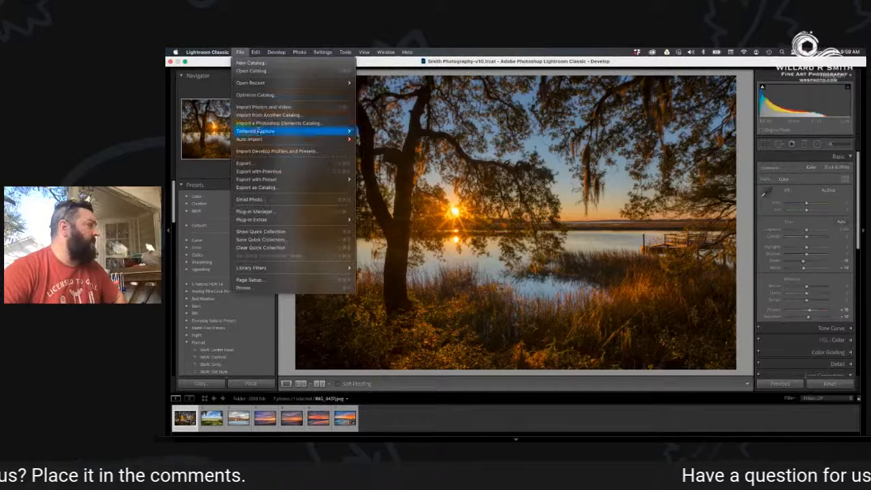
left_click(263, 163)
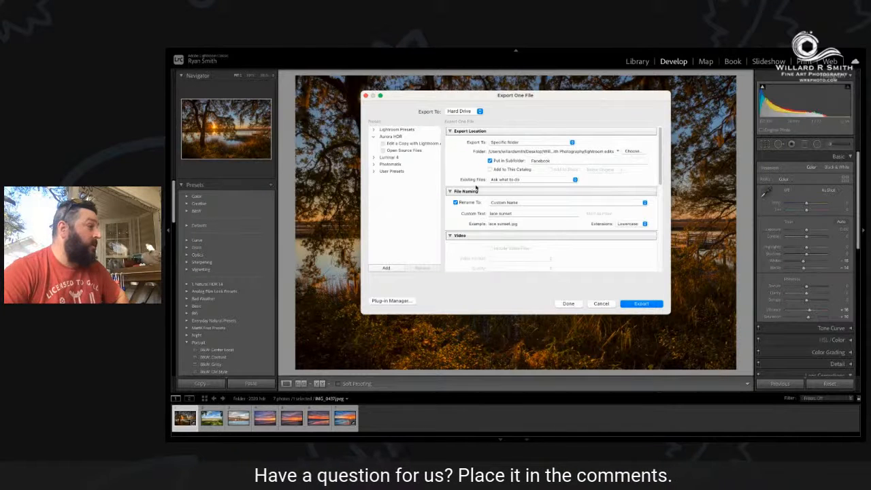
scroll(475, 188, "down", 10)
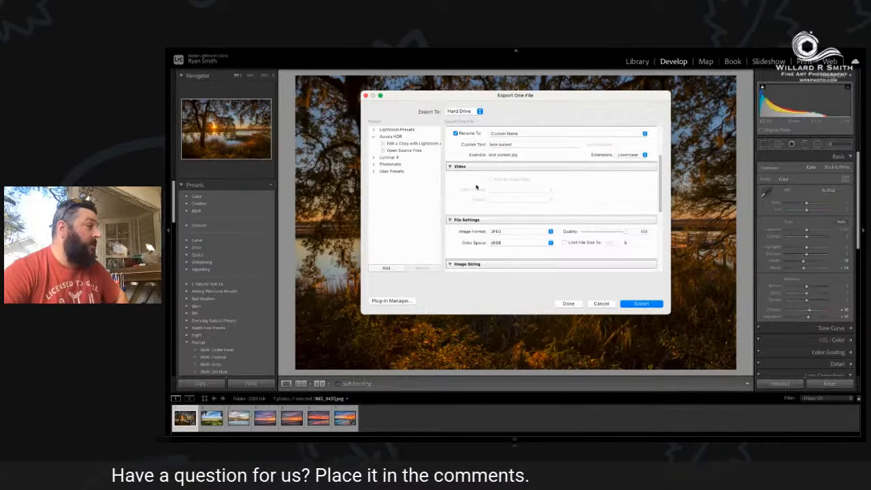
left_click(455, 208)
scroll(457, 205, "down", 3)
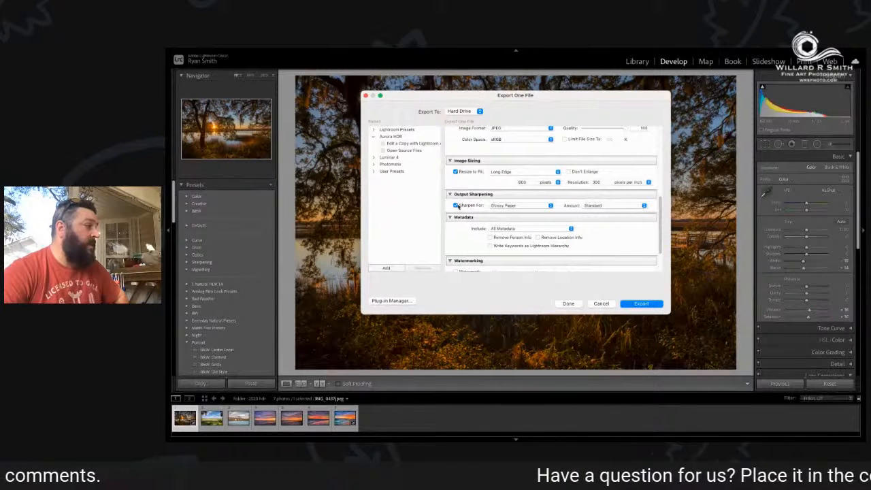
left_click(457, 205)
Enable the White Watermark right New watermark and export the photo, overwriting the existing copy in the Facebook subfolder.
scroll(457, 211, "down", 2)
left_click(456, 230)
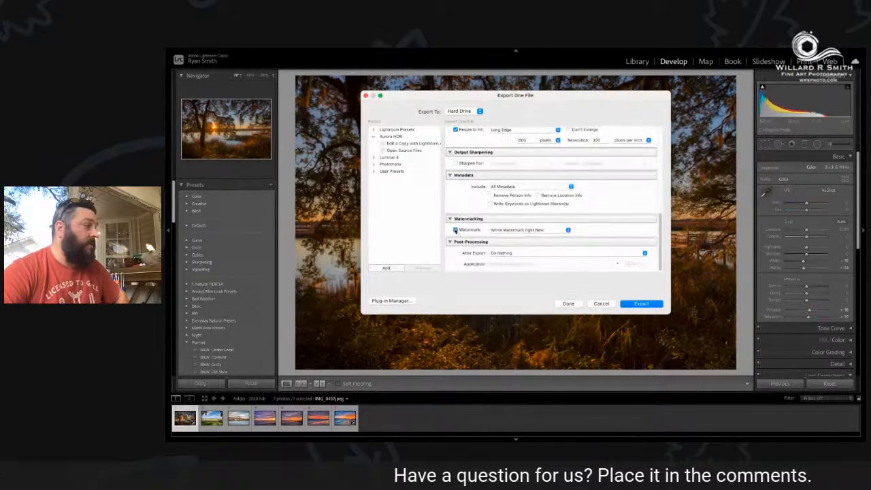
left_click(646, 305)
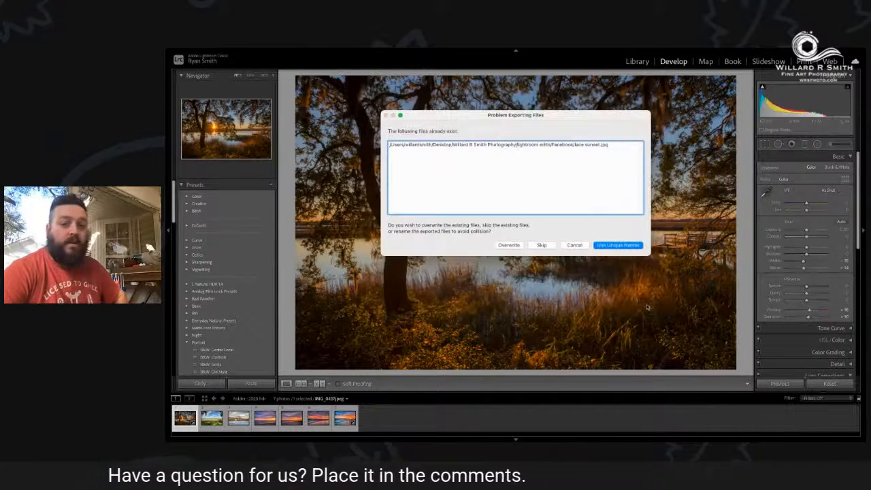
left_click(509, 245)
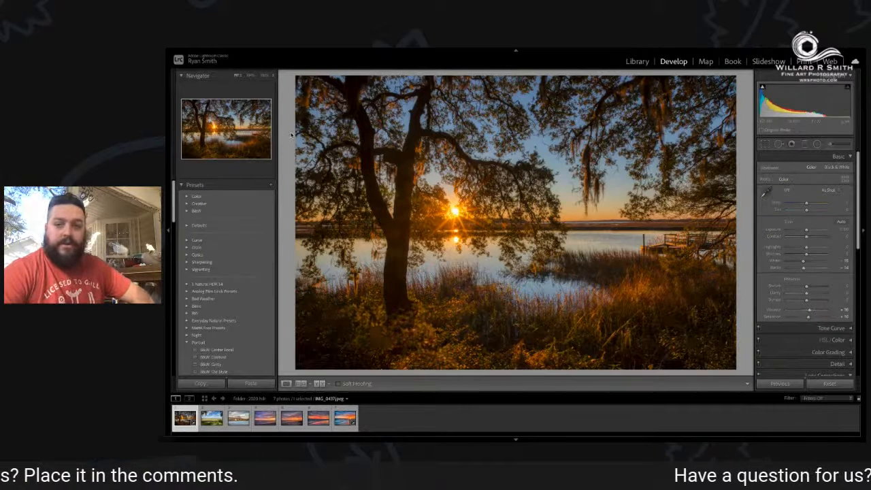
Quit the application and skip the catalog backup this time.
mouse_move(240, 48)
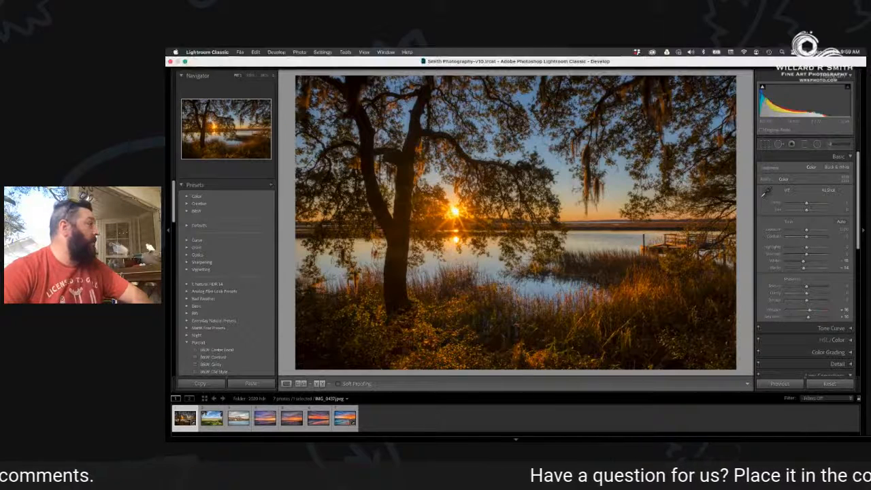
left_click(241, 53)
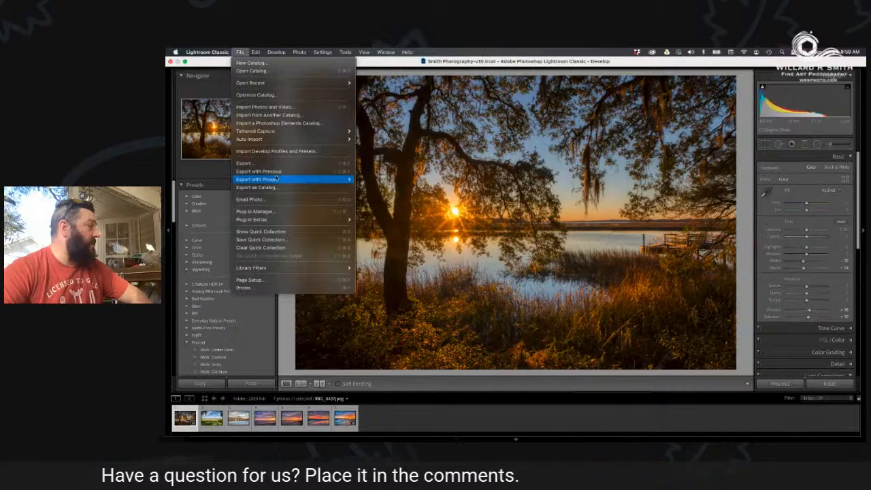
mouse_move(276, 178)
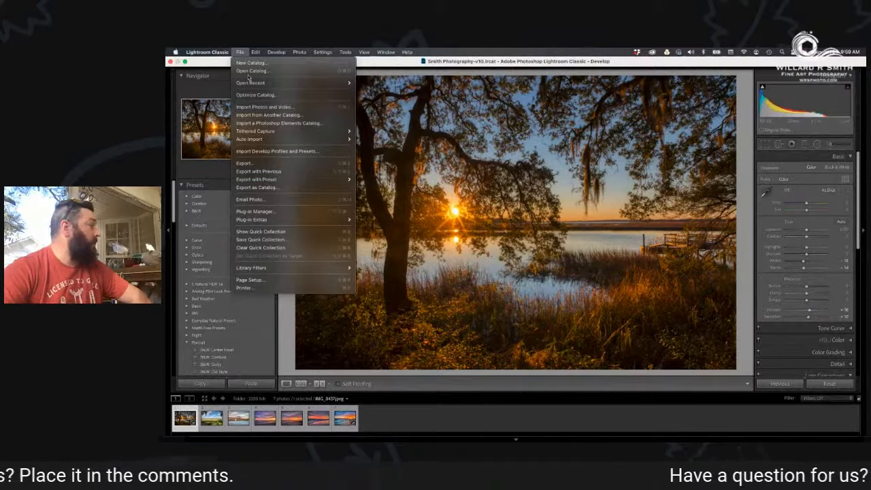
mouse_move(208, 52)
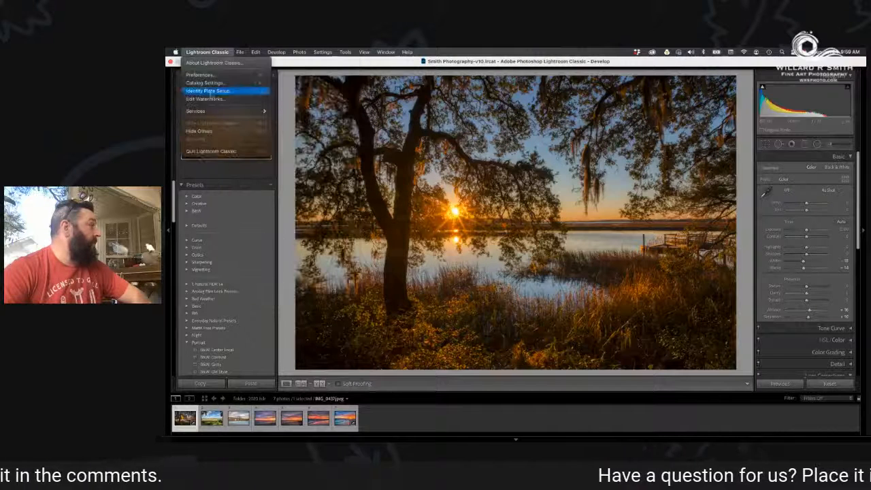
left_click(221, 154)
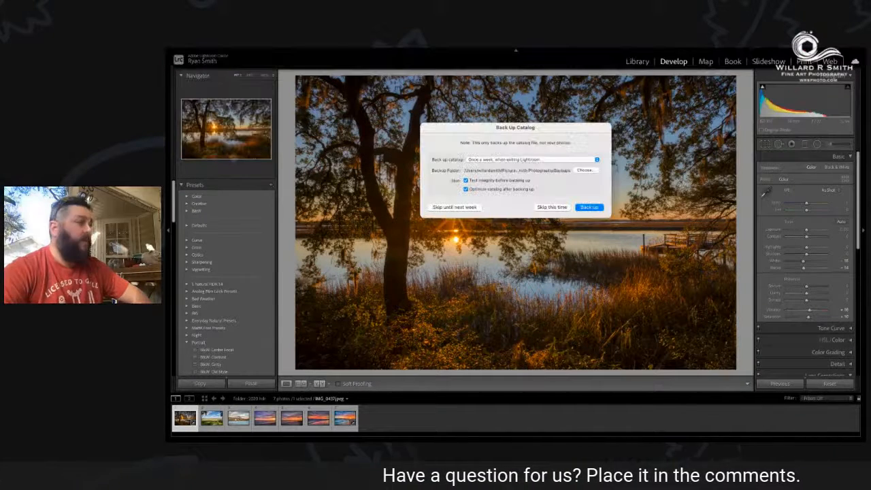
left_click(549, 208)
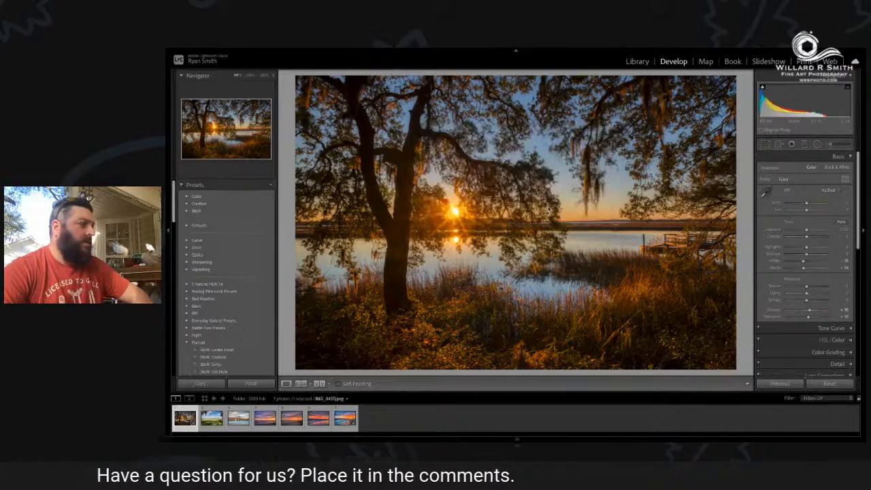